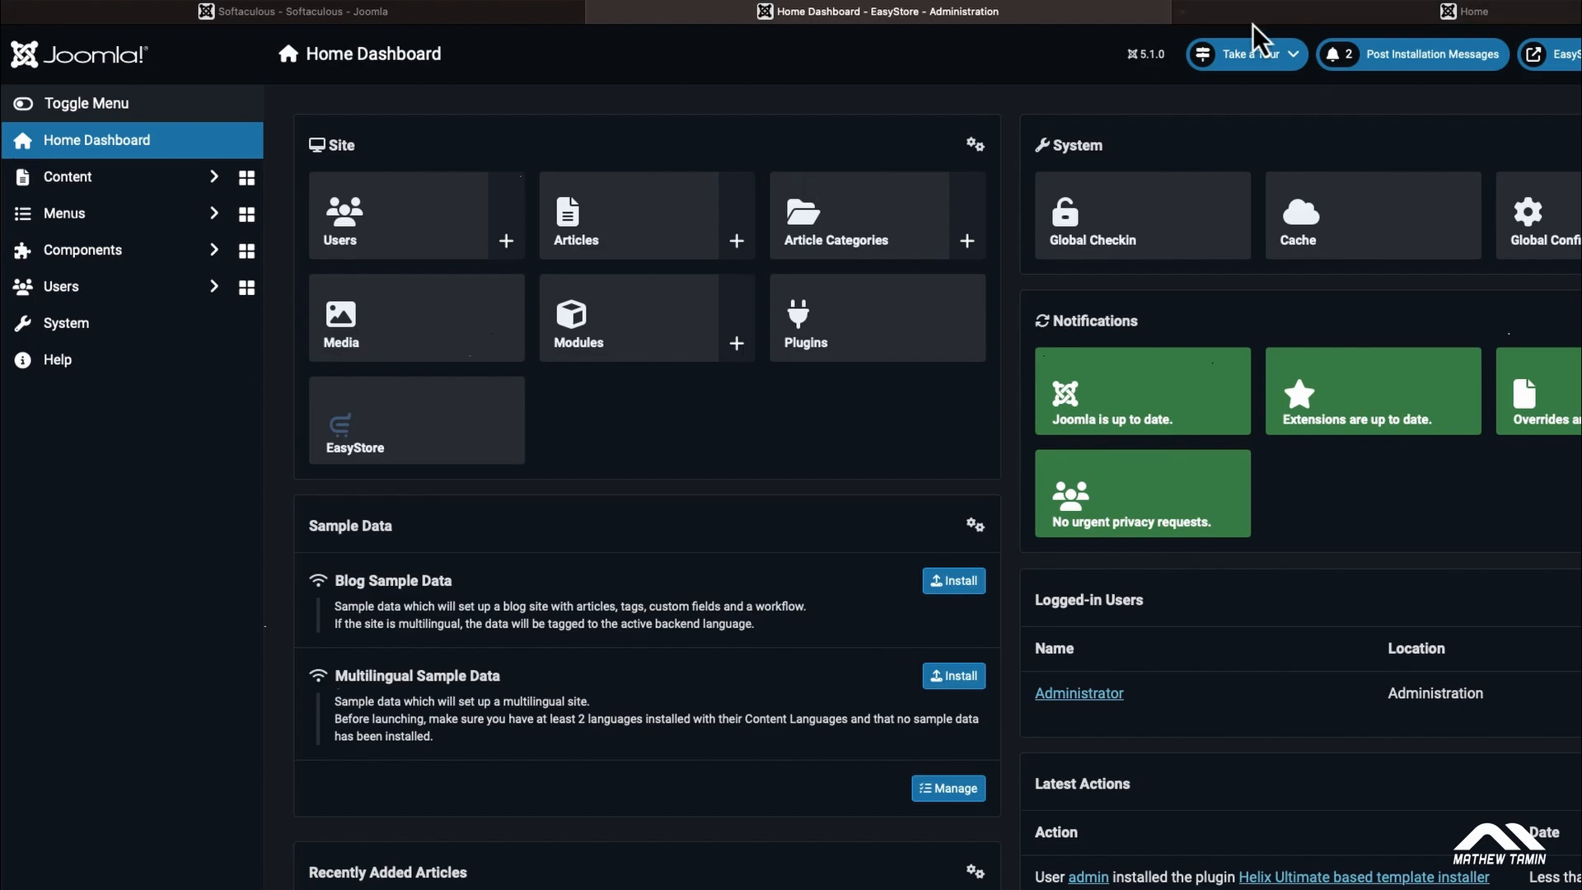
- Set the shaper_helixultimate site template style as the default for all pages
{"action": "left_click", "coordinate": [1292, 12]}
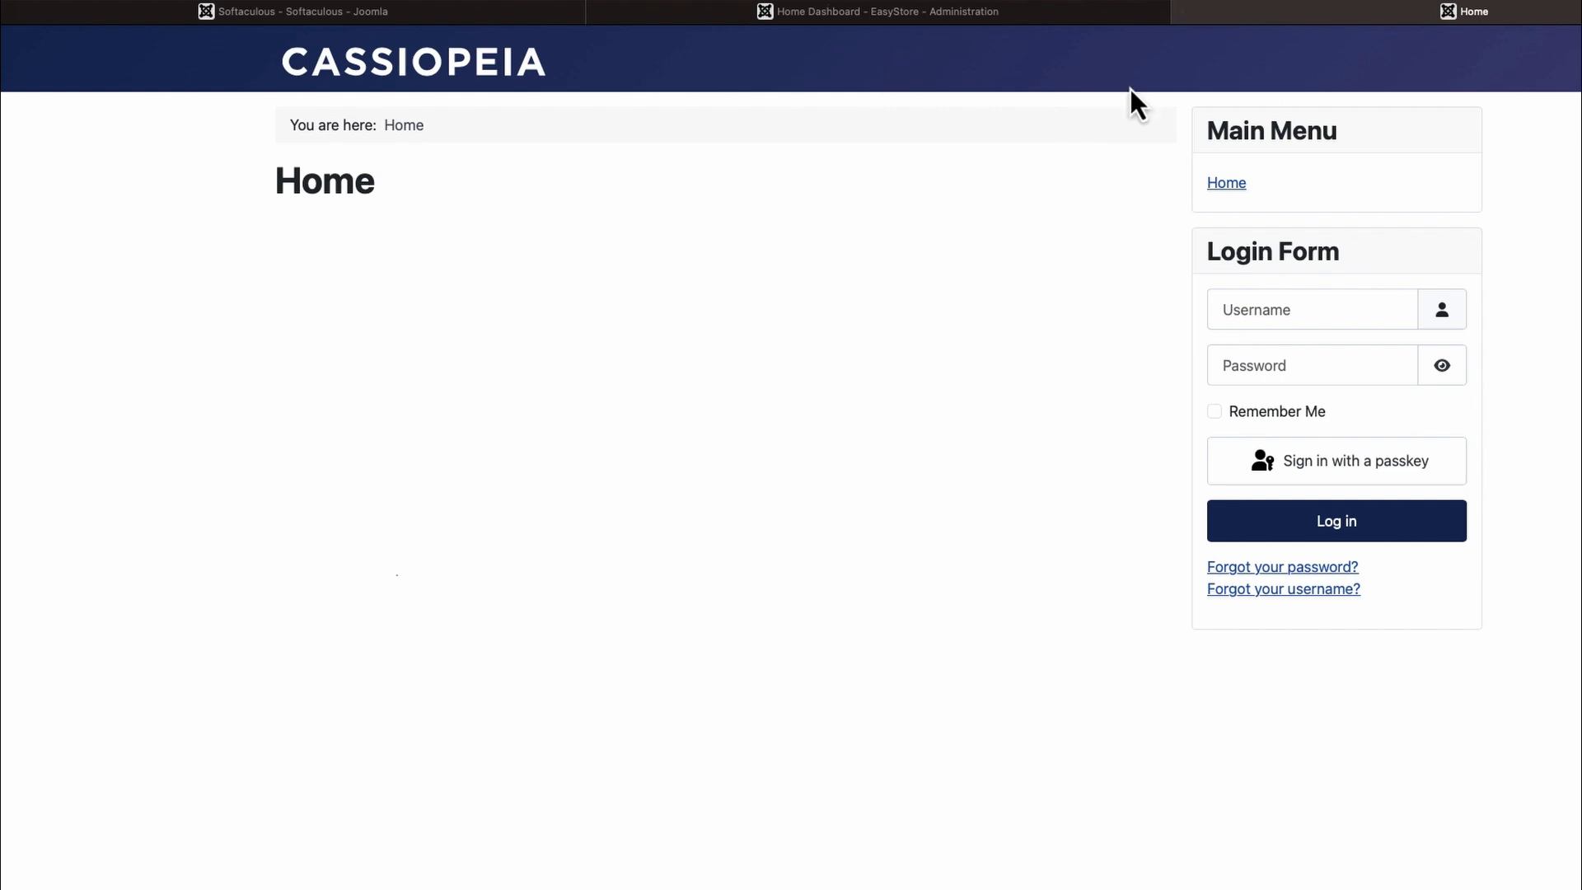
{"action": "left_click", "coordinate": [1015, 19]}
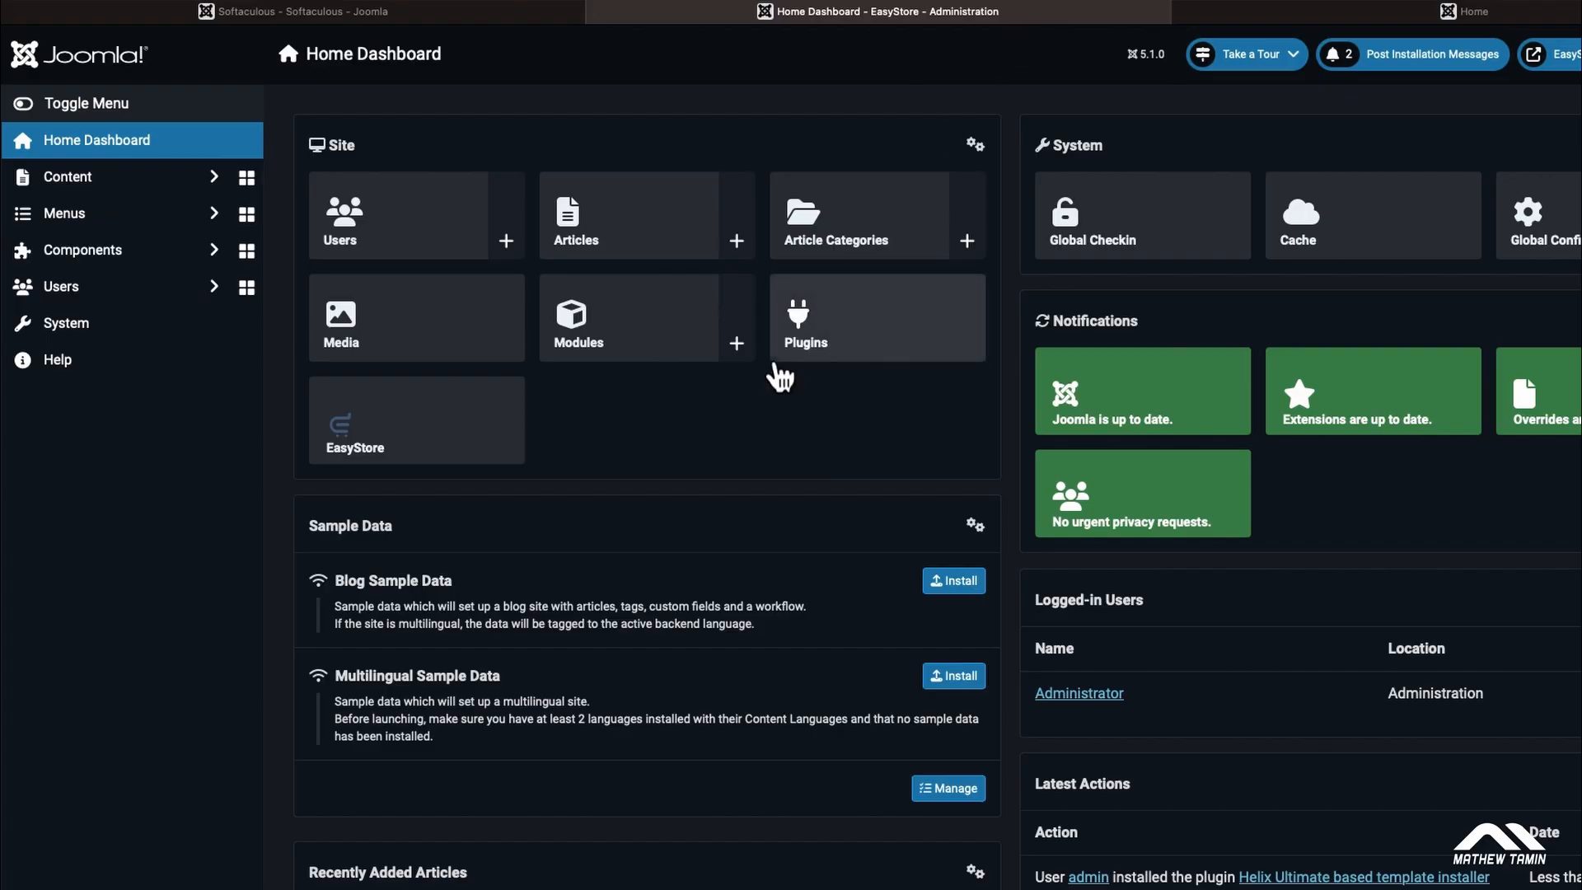
{"action": "left_click", "coordinate": [147, 337]}
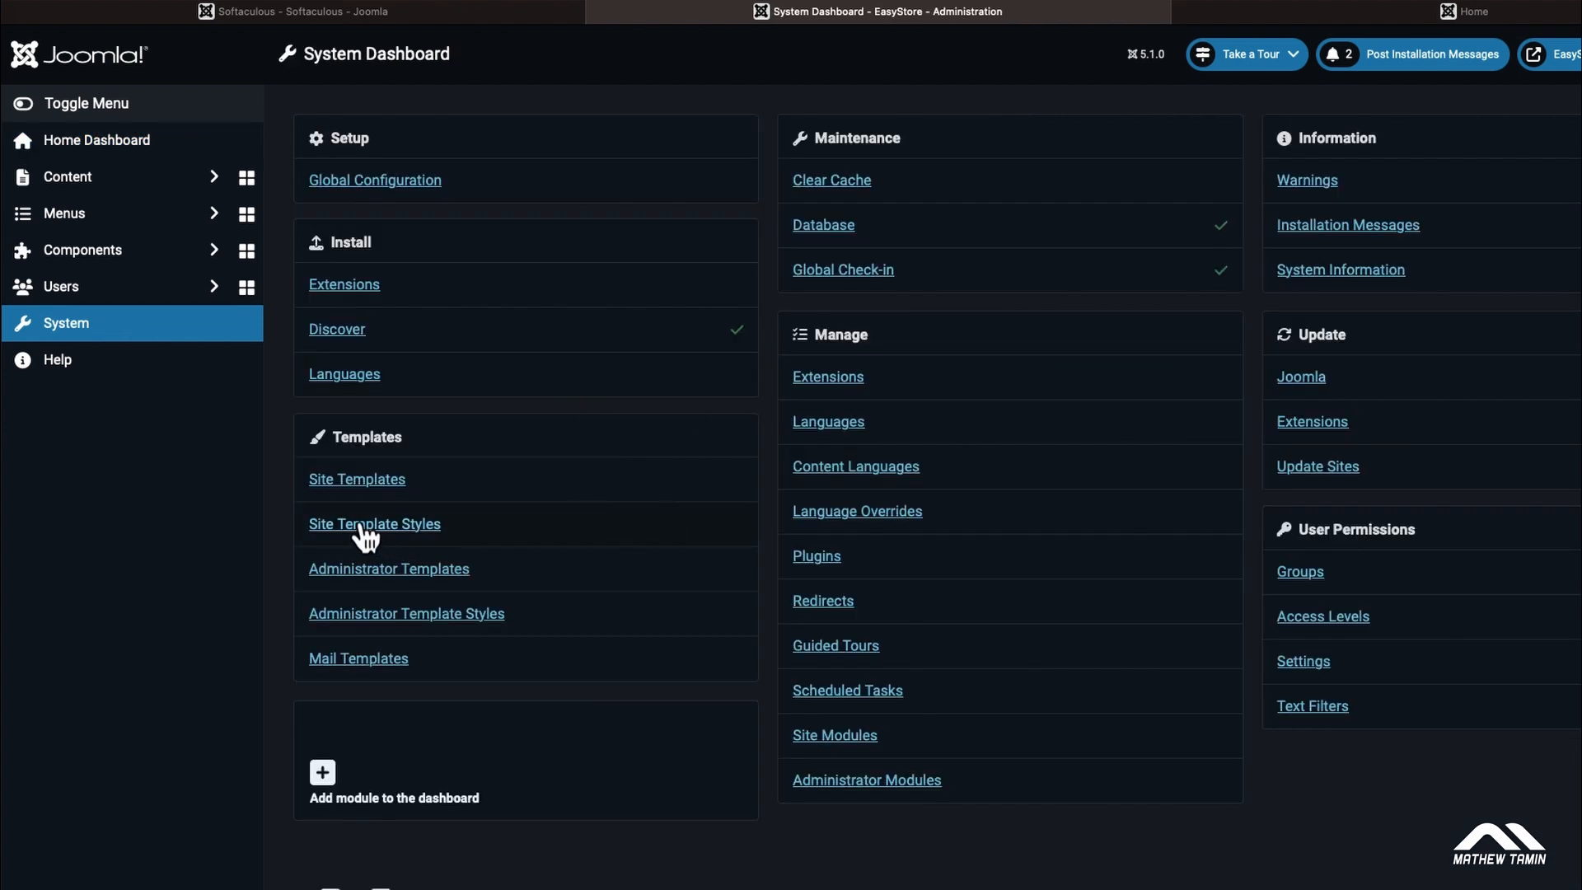
{"action": "left_click", "coordinate": [365, 527]}
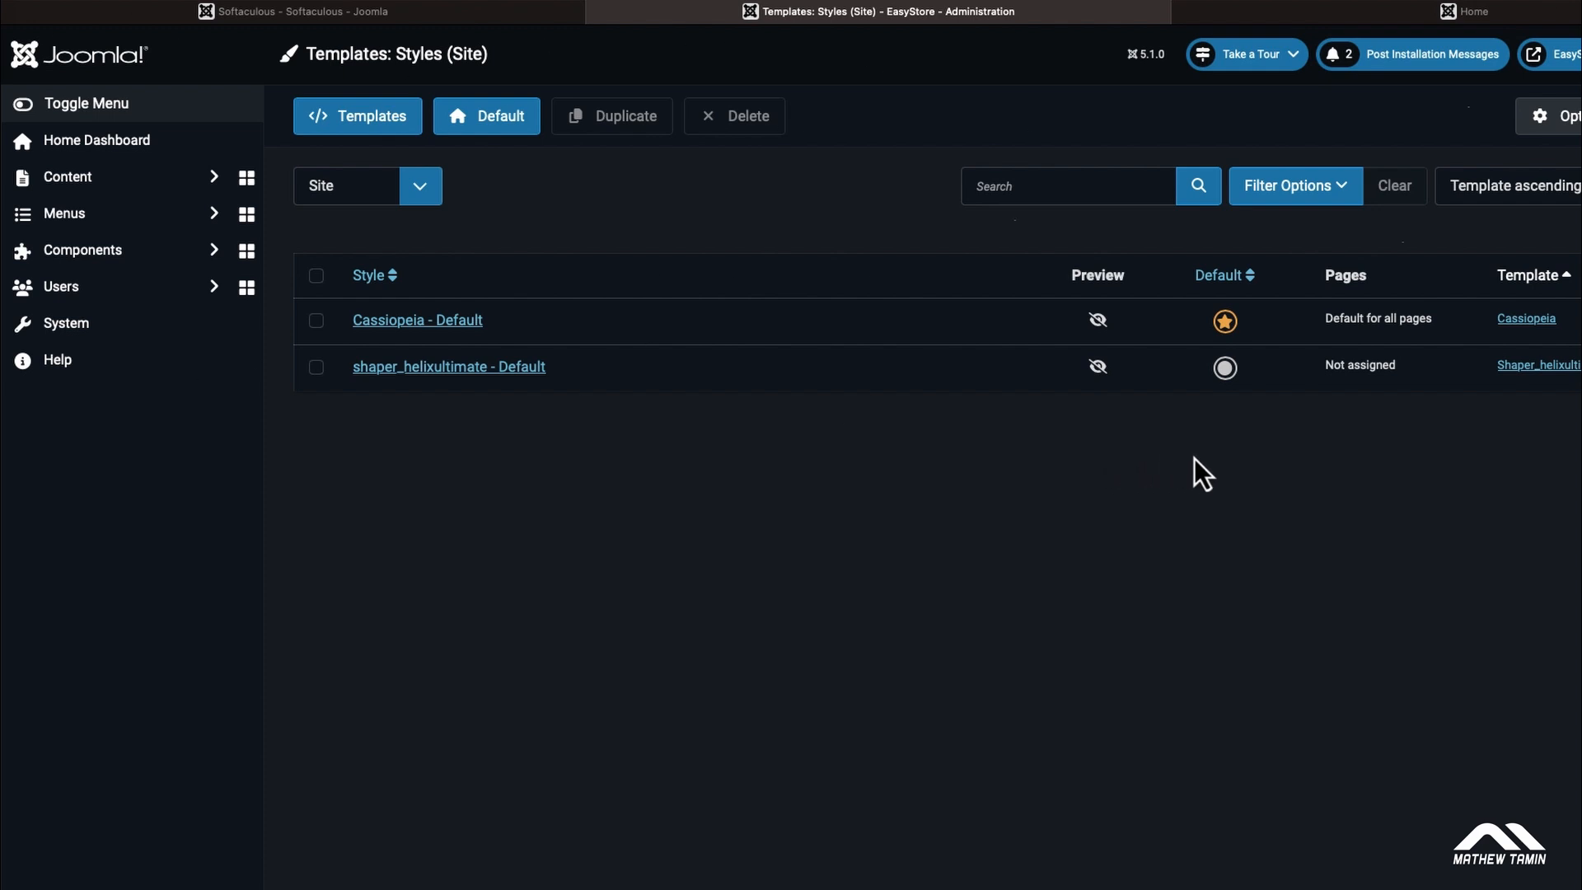
{"action": "left_click", "coordinate": [1225, 369]}
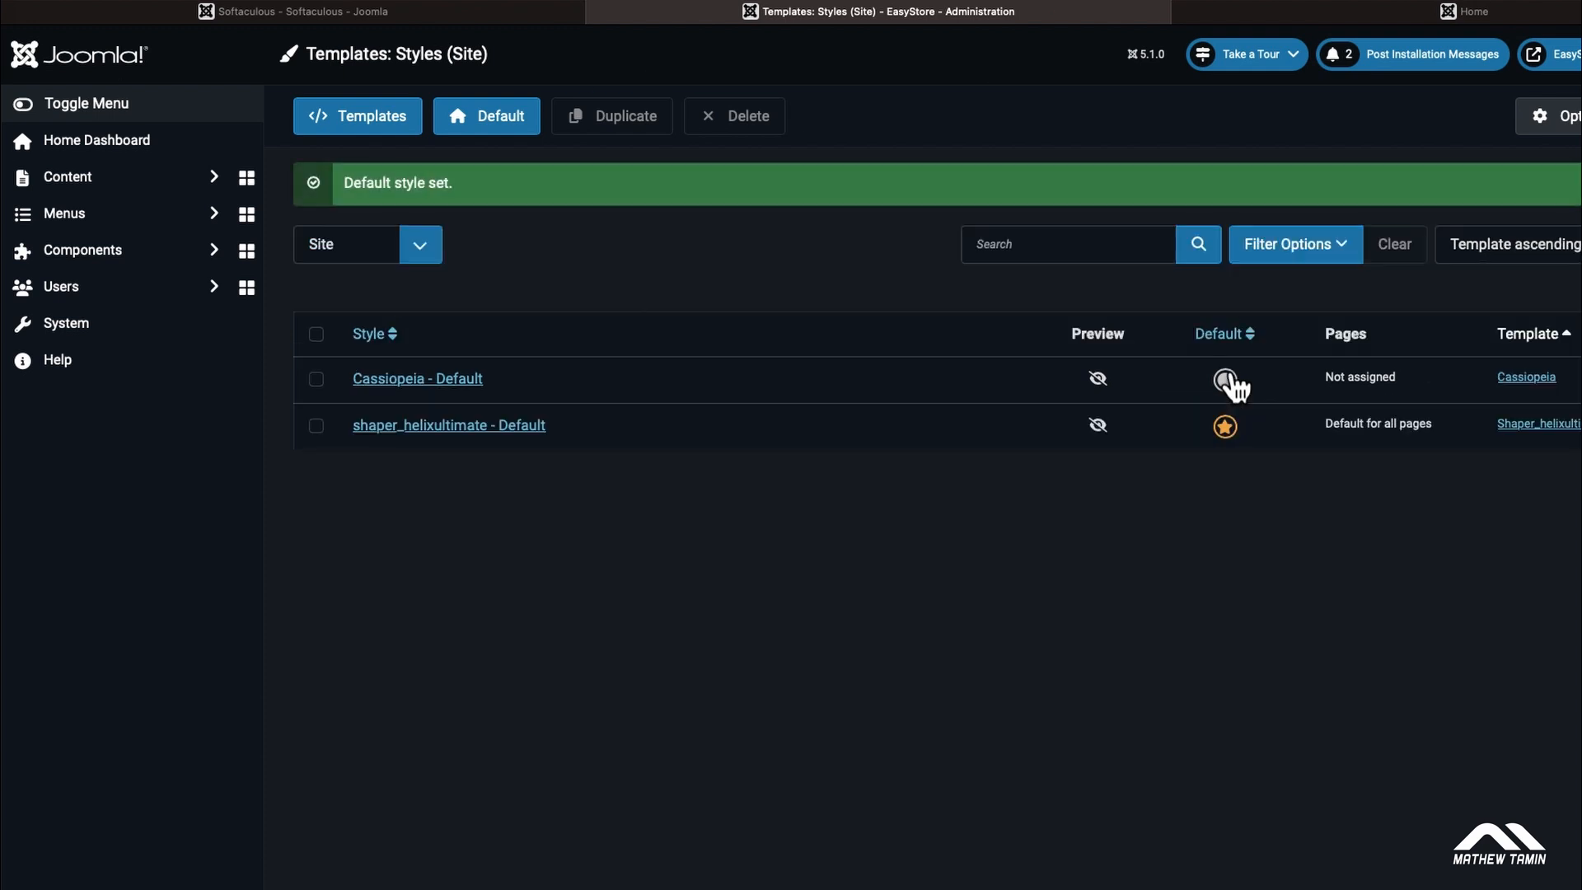
- Reload the site's public home page to check its appearance with the default template, and return to the administration
{"action": "left_click", "coordinate": [1386, 15]}
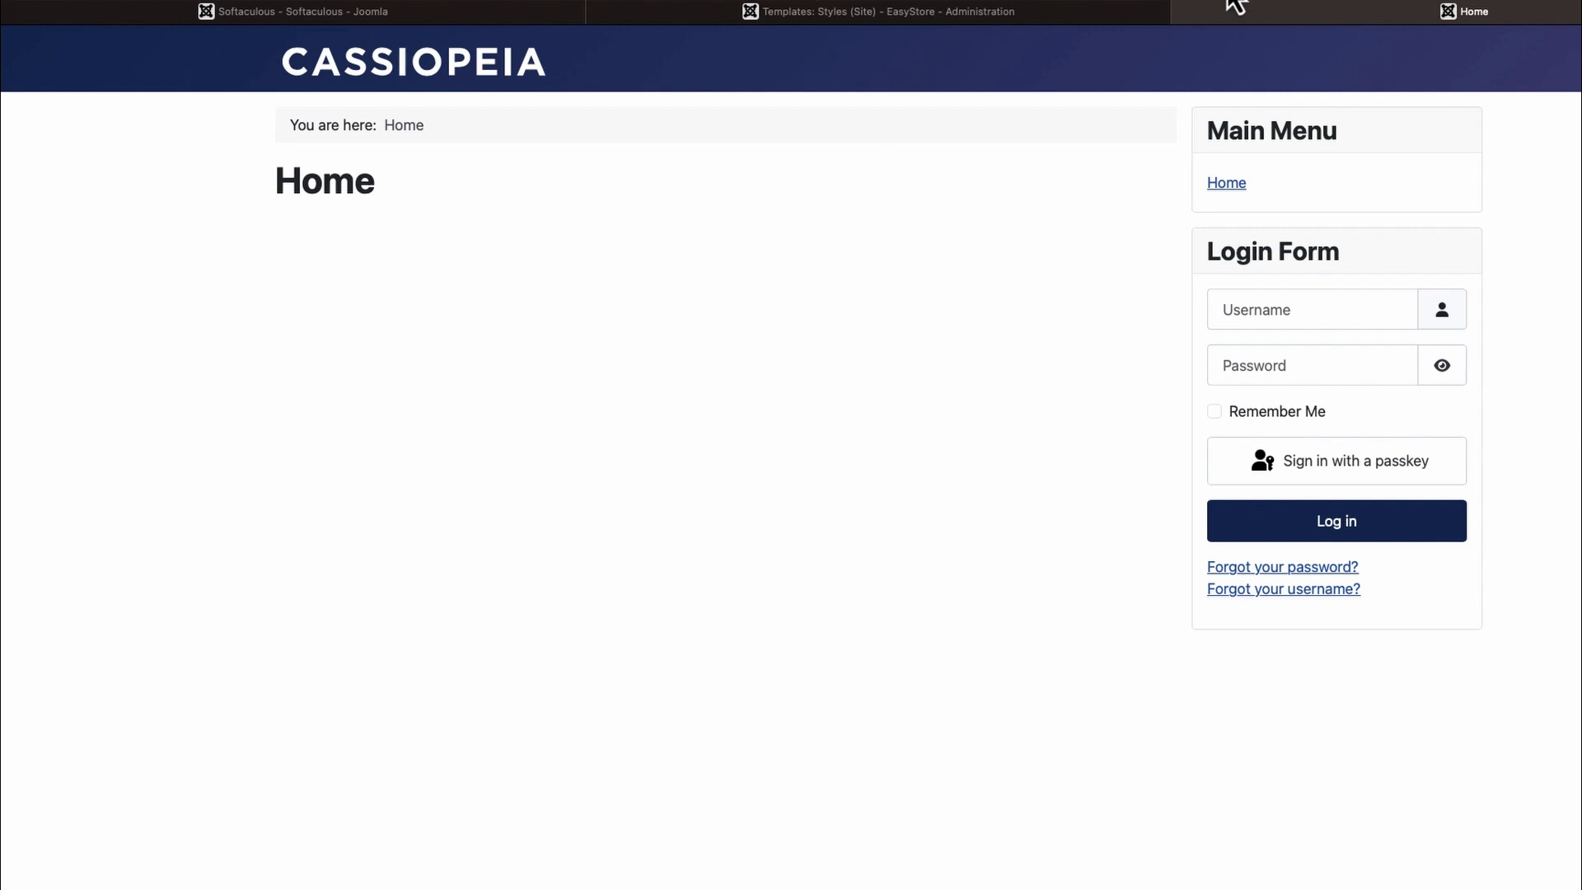
{"action": "key", "text": "super+r"}
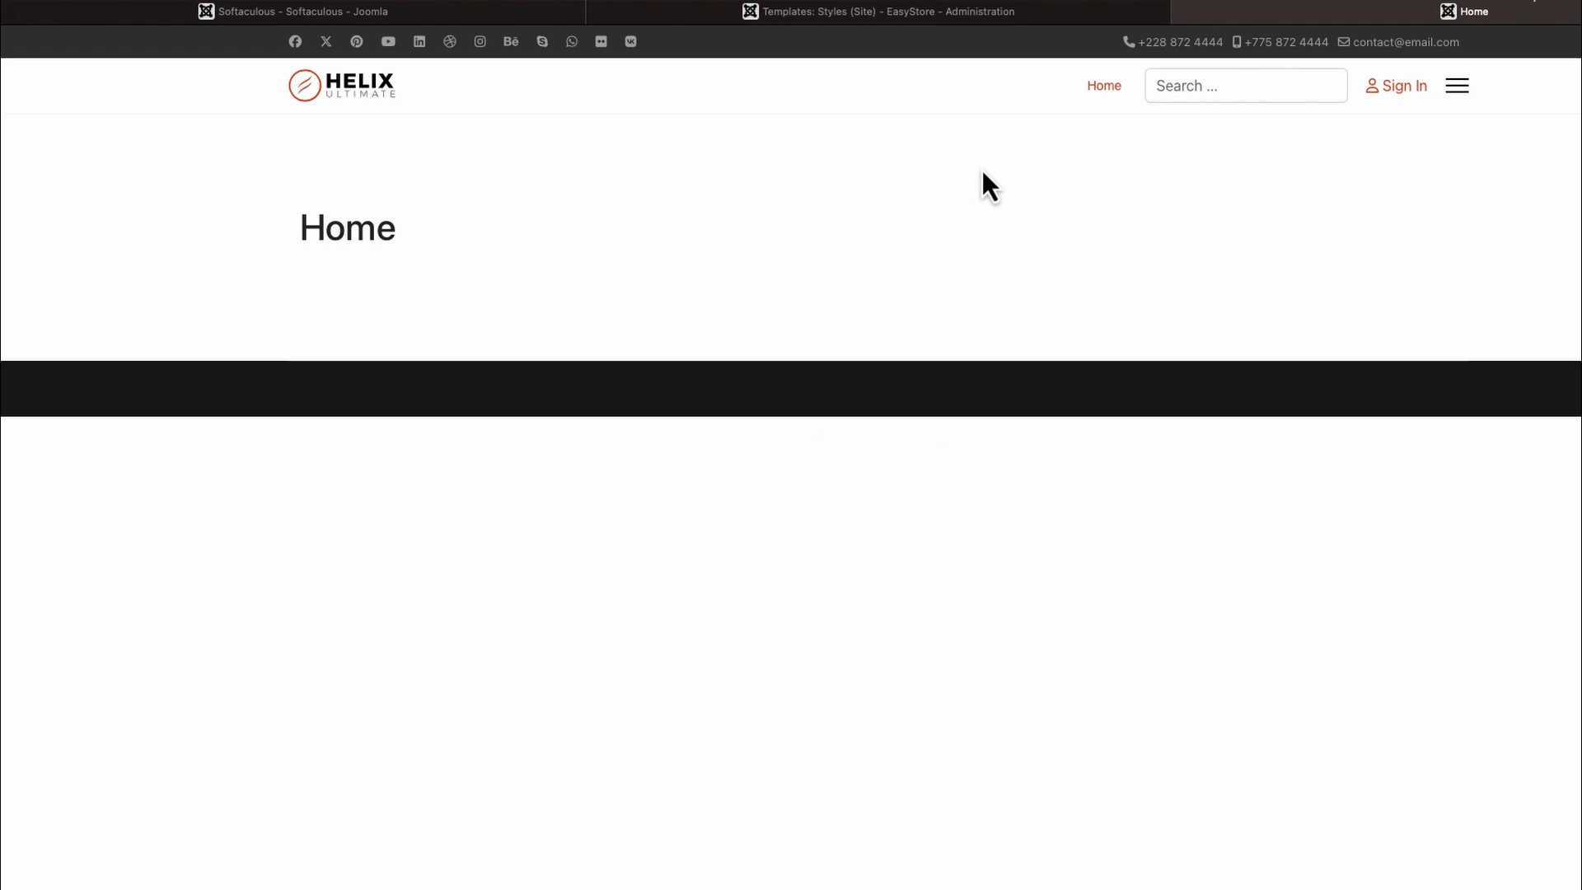
{"action": "left_click", "coordinate": [940, 11]}
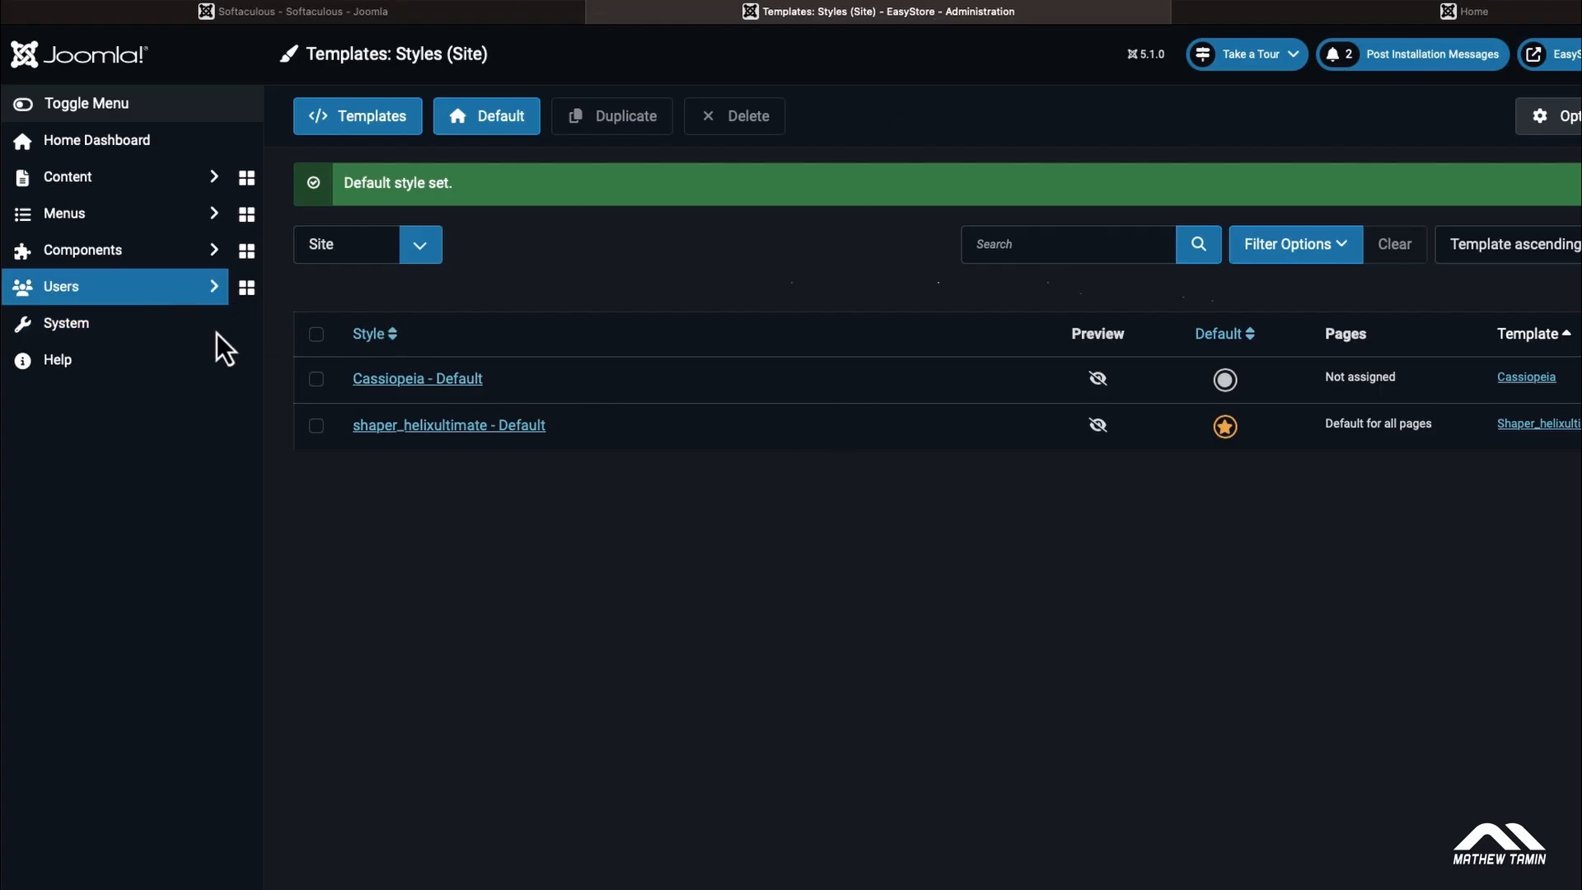
- Open the template options of the shaper_helixultimate style and bring up the predefined header layouts in its basic settings
{"action": "left_click", "coordinate": [477, 429]}
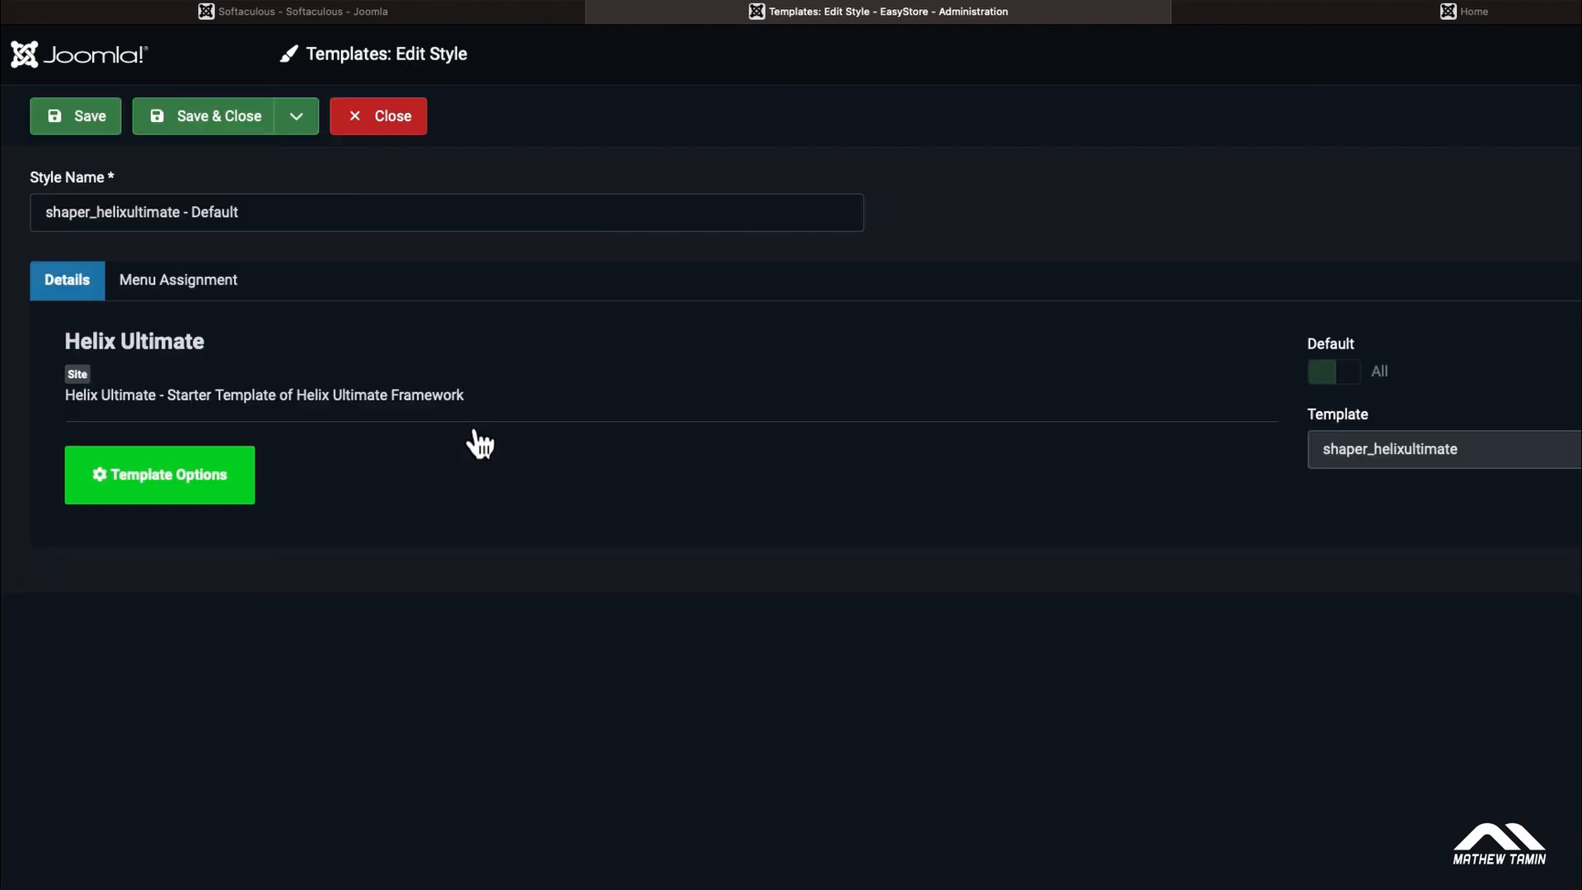
{"action": "left_click", "coordinate": [212, 492]}
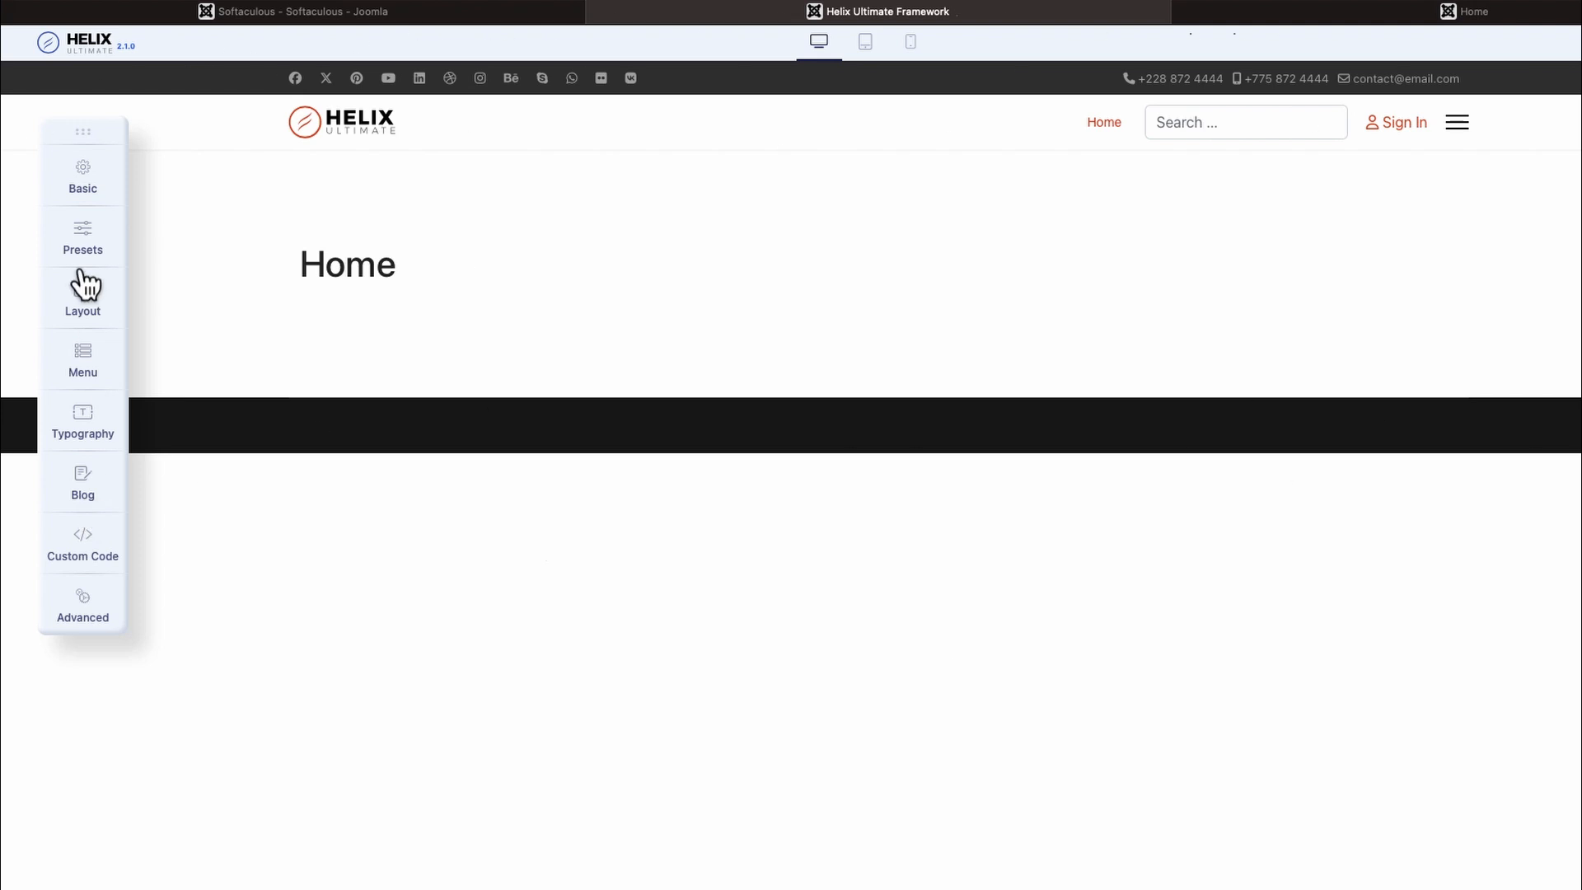
{"action": "left_click", "coordinate": [82, 180]}
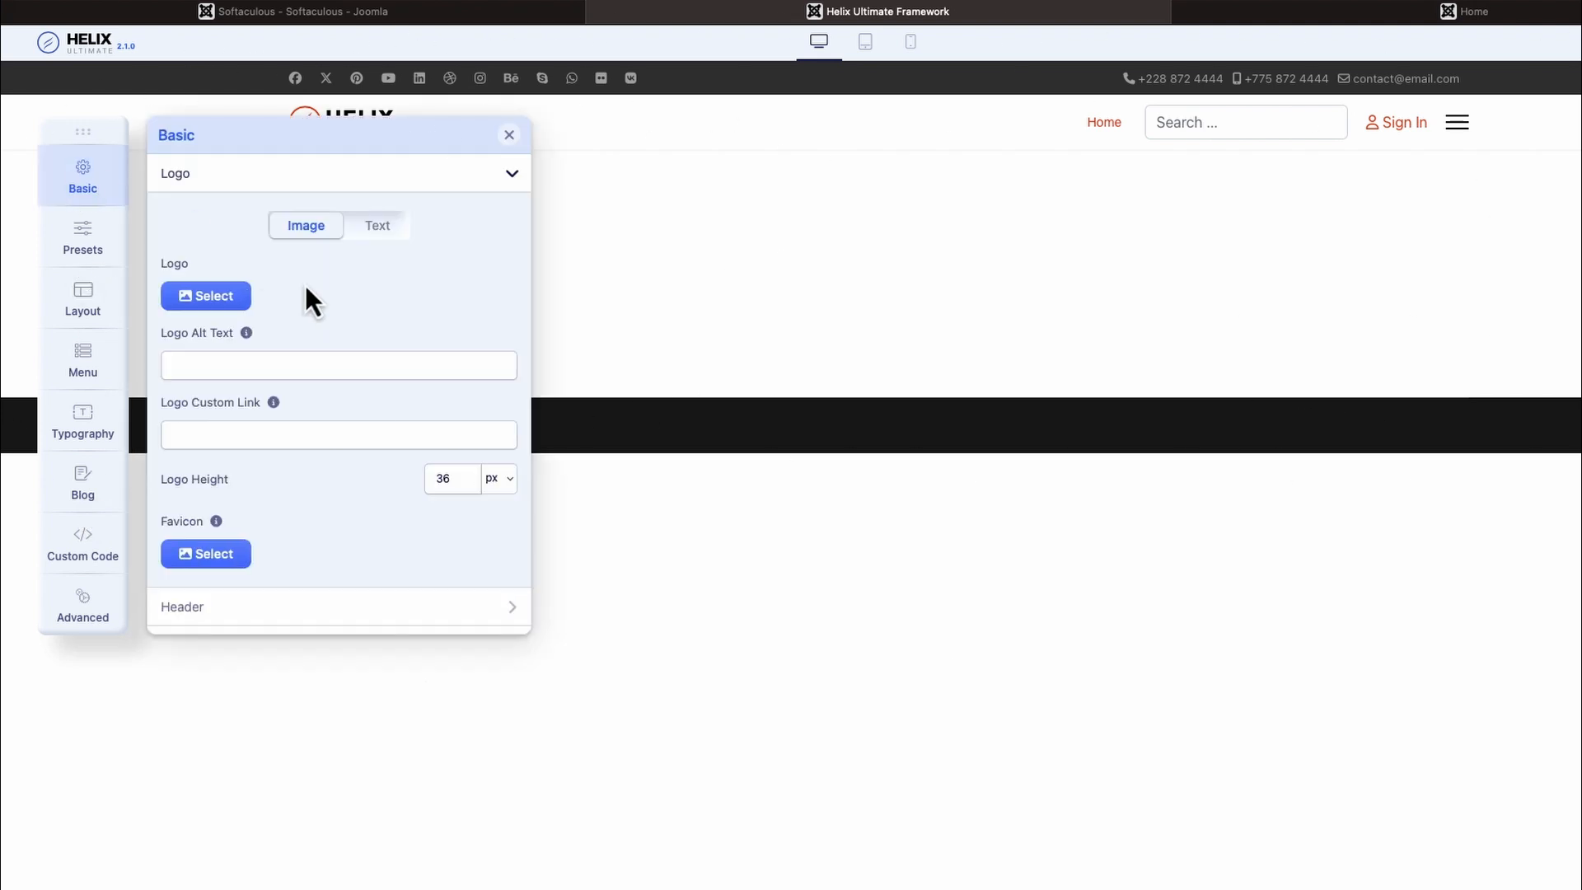
{"action": "scroll", "coordinate": [304, 284], "scroll_direction": "down", "scroll_amount": 2}
{"action": "scroll", "coordinate": [304, 283], "scroll_direction": "down", "scroll_amount": 1}
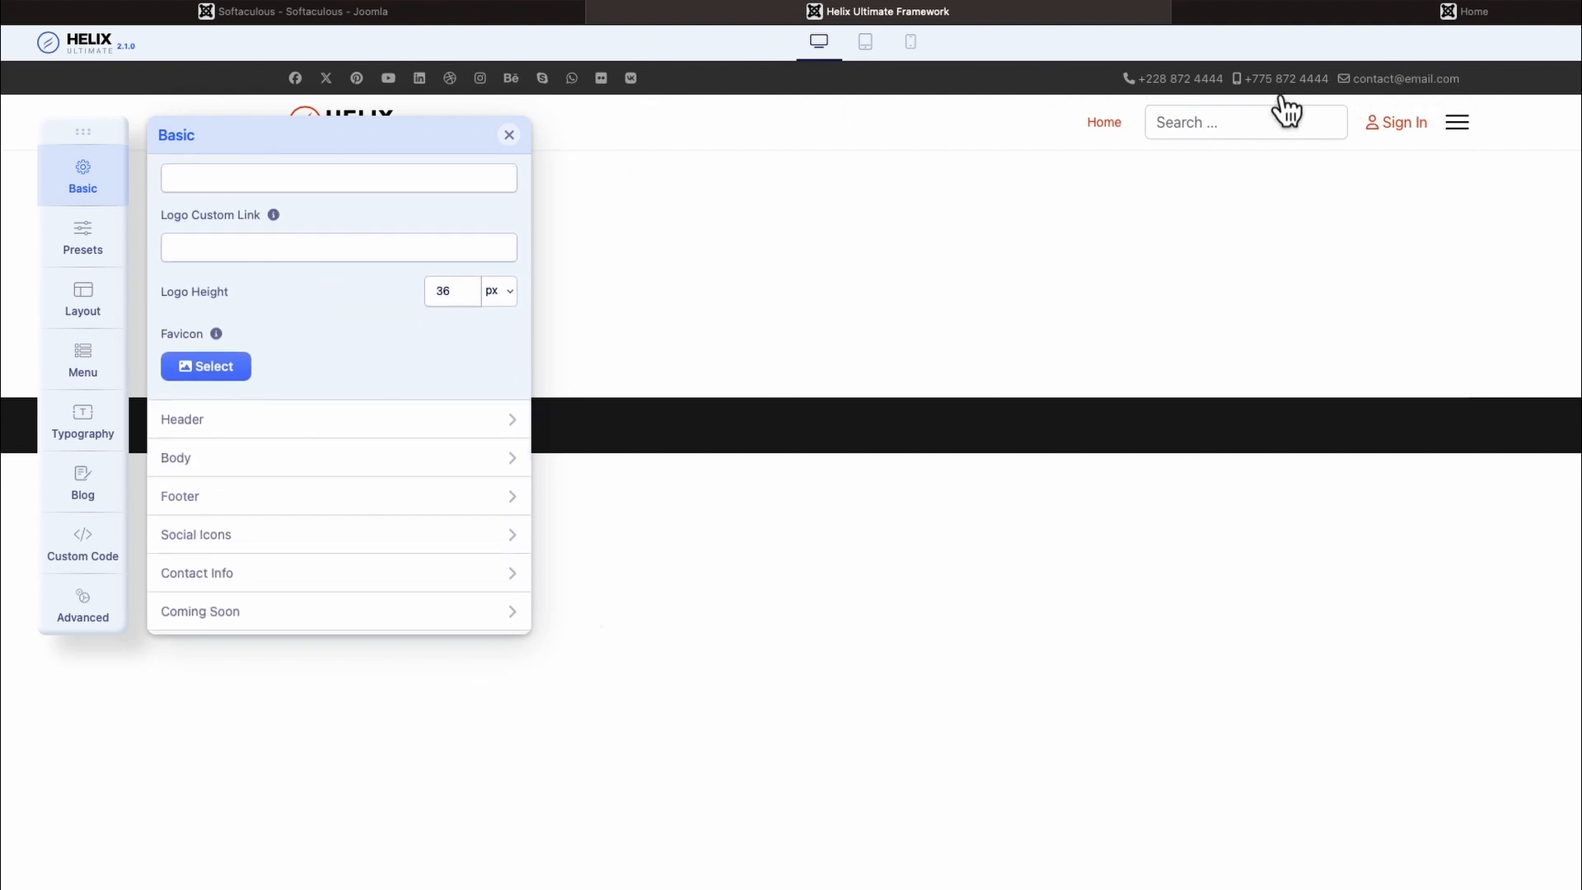
{"action": "left_click", "coordinate": [360, 424]}
{"action": "scroll", "coordinate": [357, 422], "scroll_direction": "up", "scroll_amount": 1}
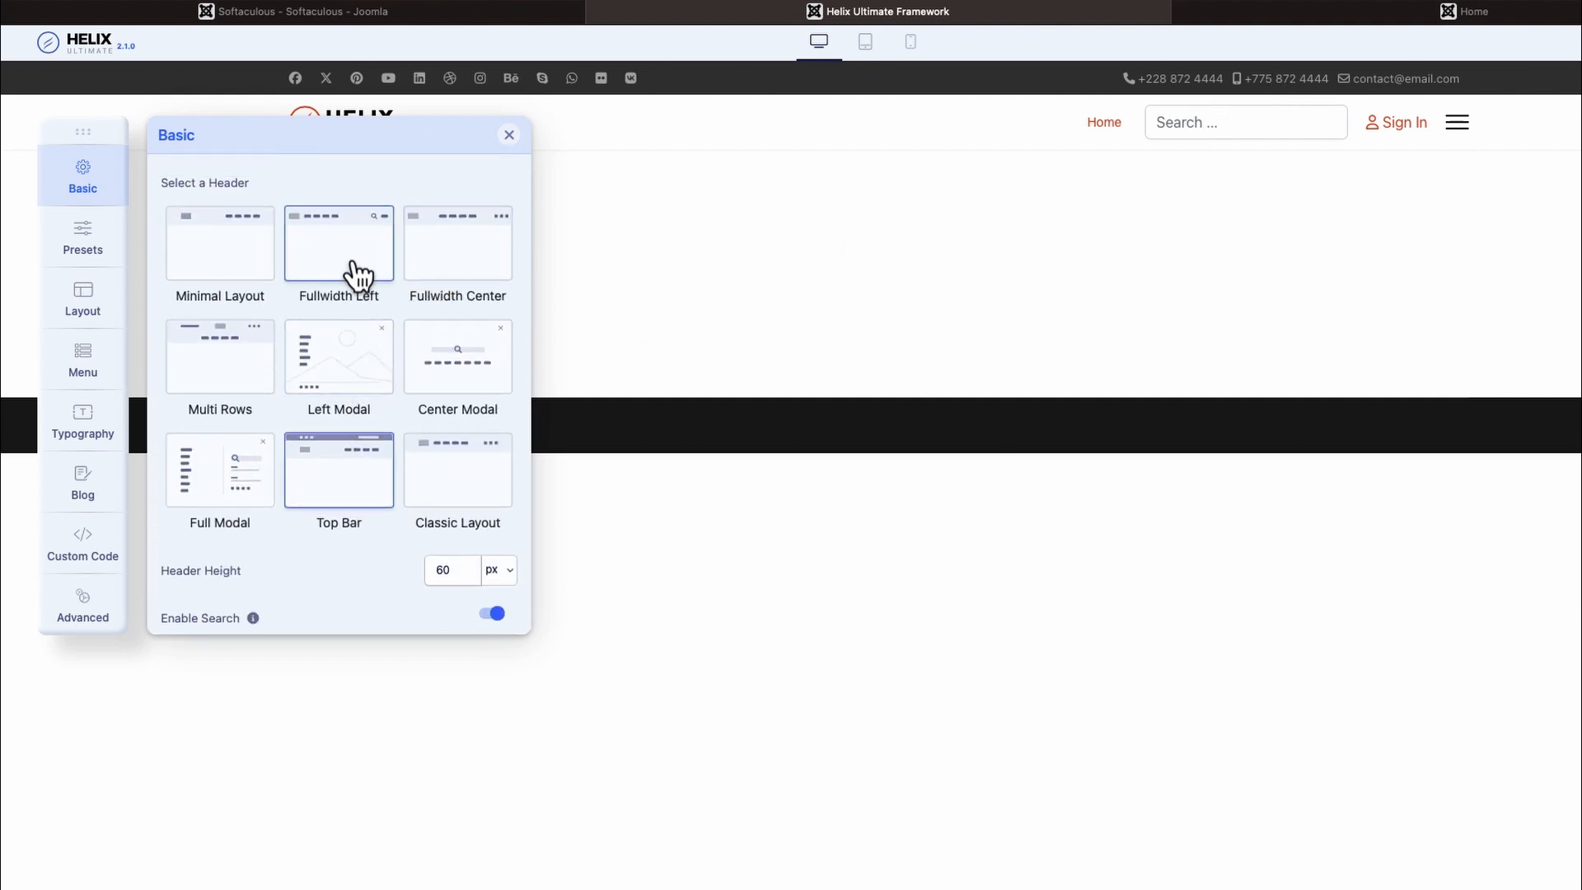
- Try out the Minimal Layout, Fullwidth Left, Multi Rows, Top Bar and Fullwidth Center predefined headers
{"action": "left_click", "coordinate": [262, 276]}
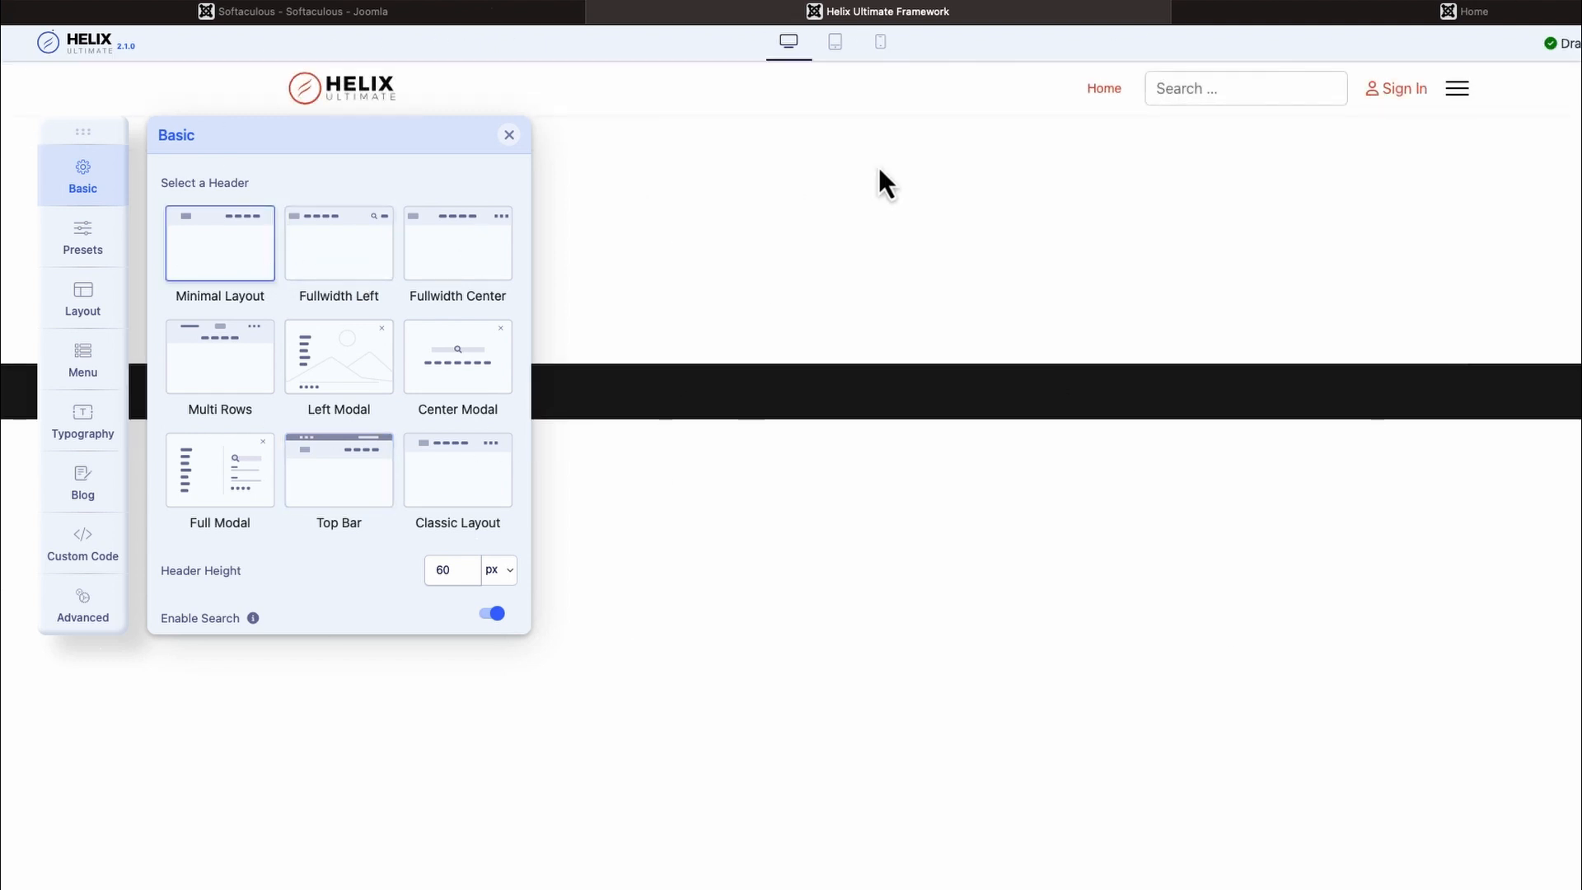
{"action": "left_click", "coordinate": [372, 246]}
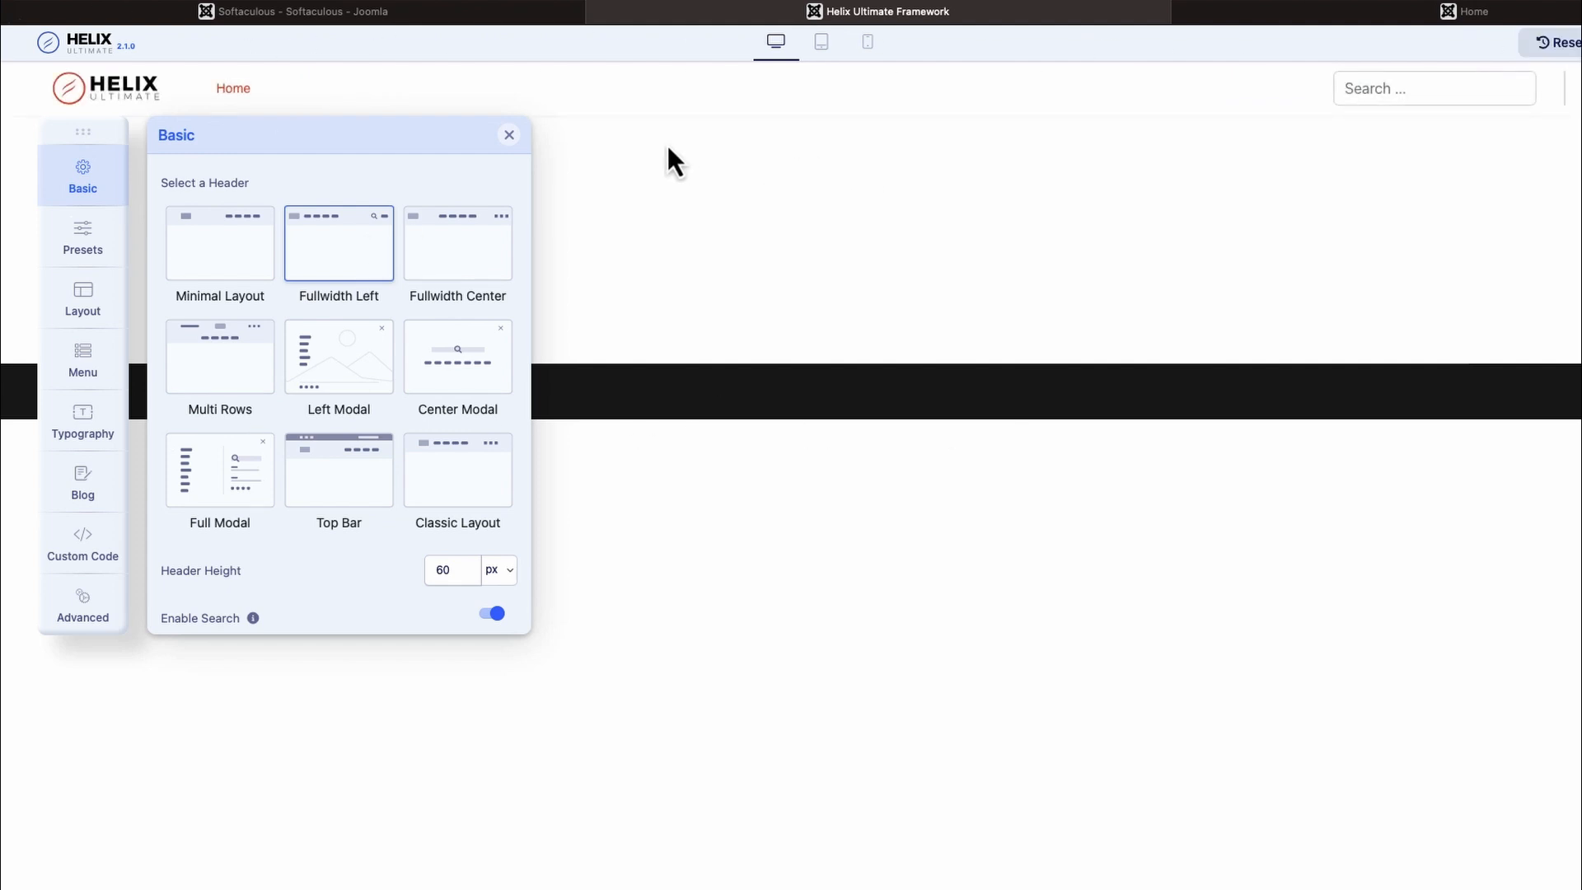
{"action": "left_click", "coordinate": [463, 262]}
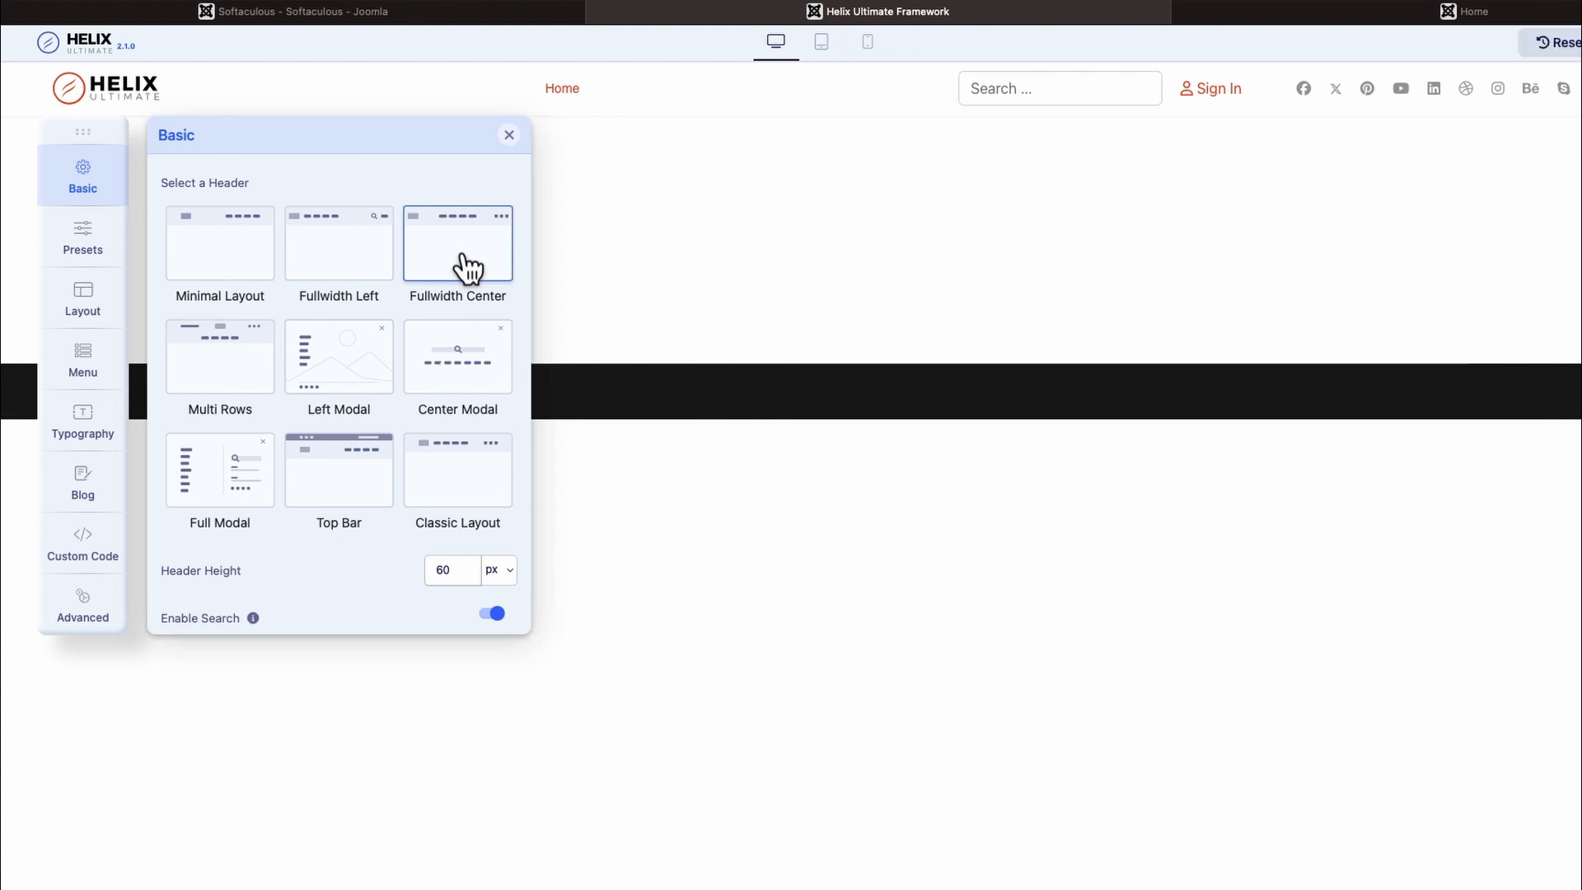
{"action": "left_click", "coordinate": [339, 364]}
{"action": "left_click", "coordinate": [229, 377]}
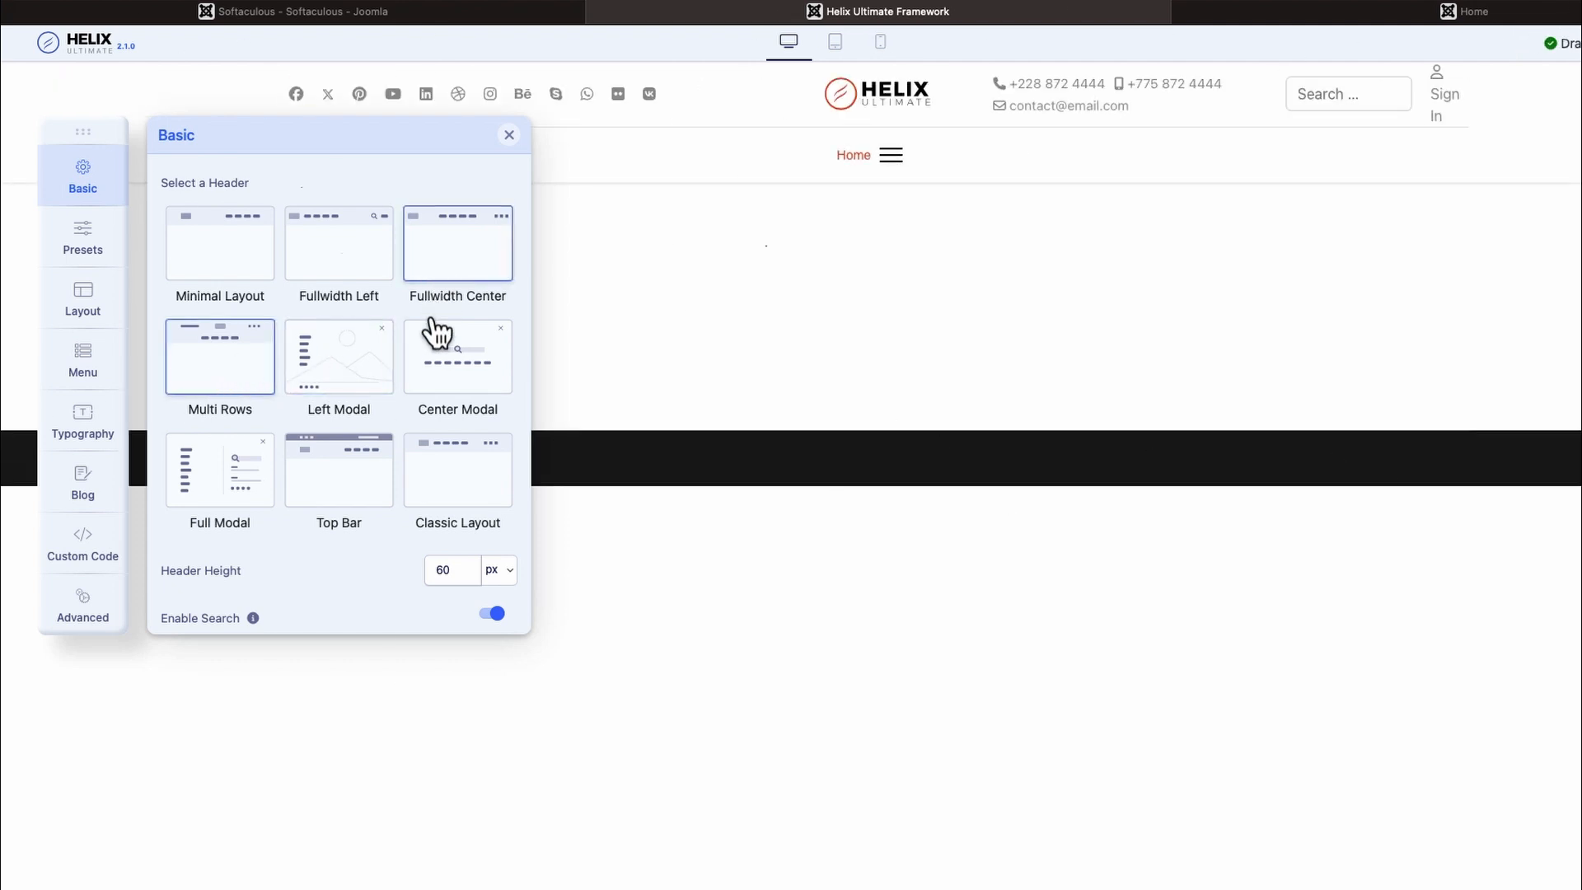
{"action": "left_click", "coordinate": [371, 496]}
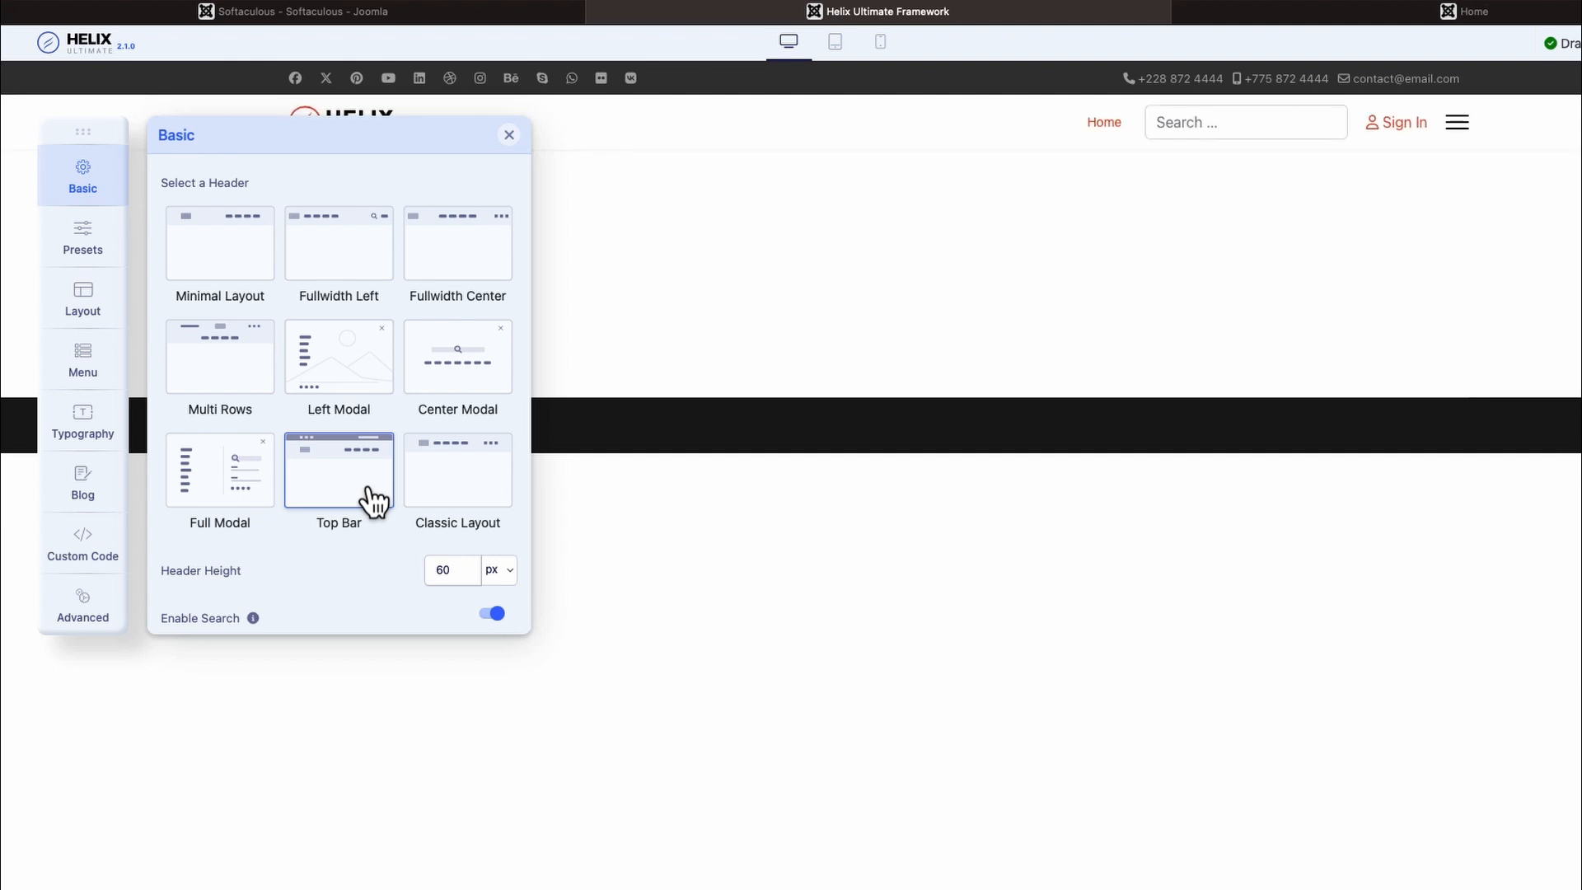
{"action": "left_click", "coordinate": [474, 275]}
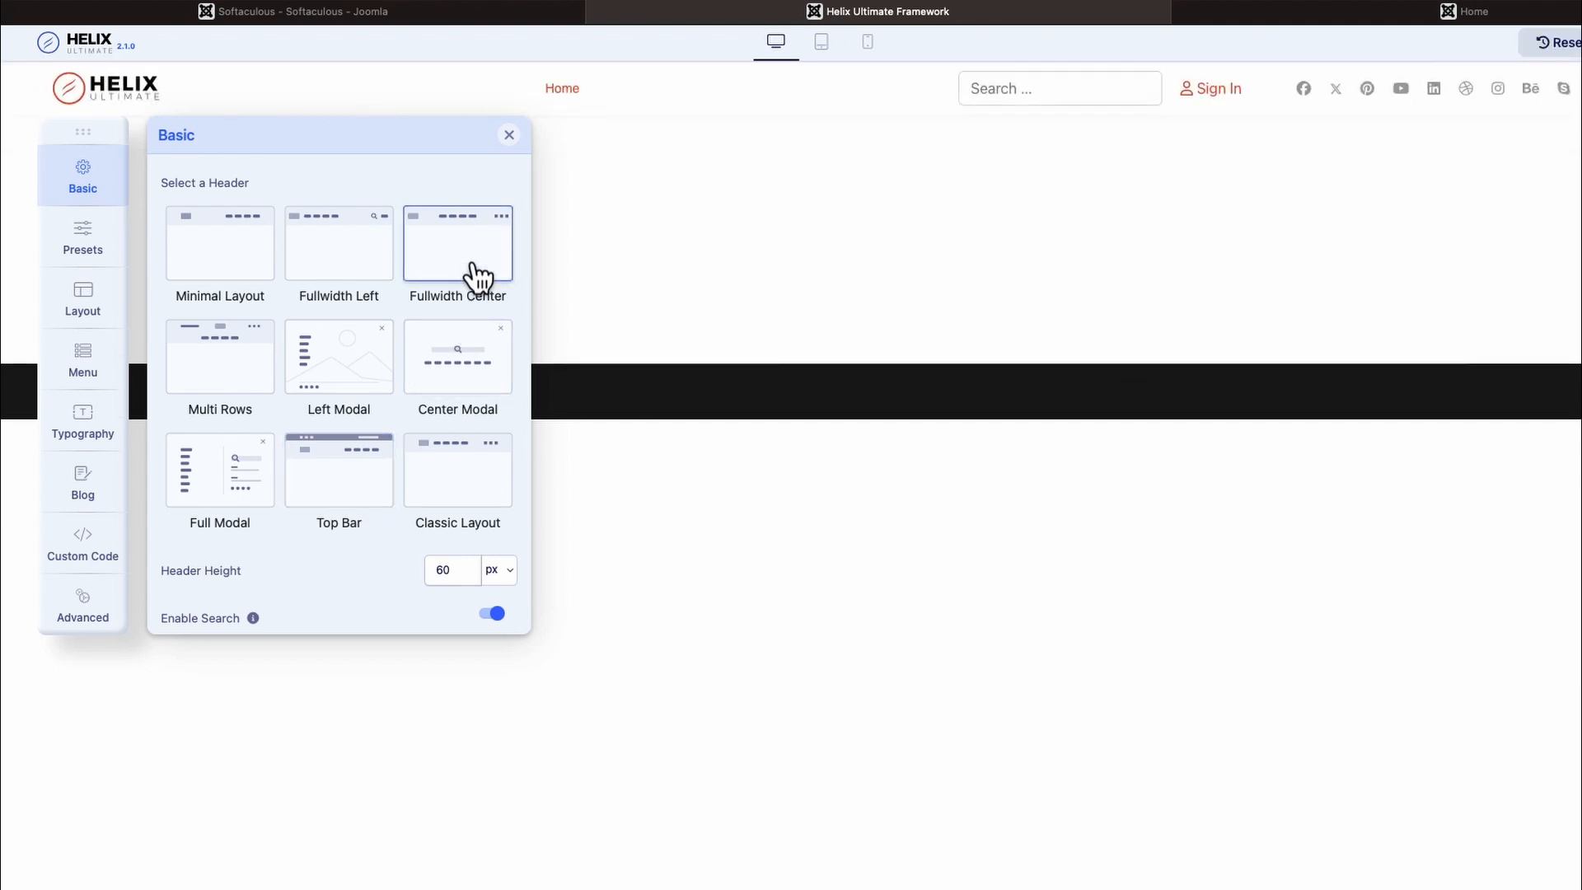
- Examine the remaining basic header and body settings and the presets, layout, menu, typography and blog options of the template
{"action": "scroll", "coordinate": [368, 437], "scroll_direction": "down", "scroll_amount": 5}
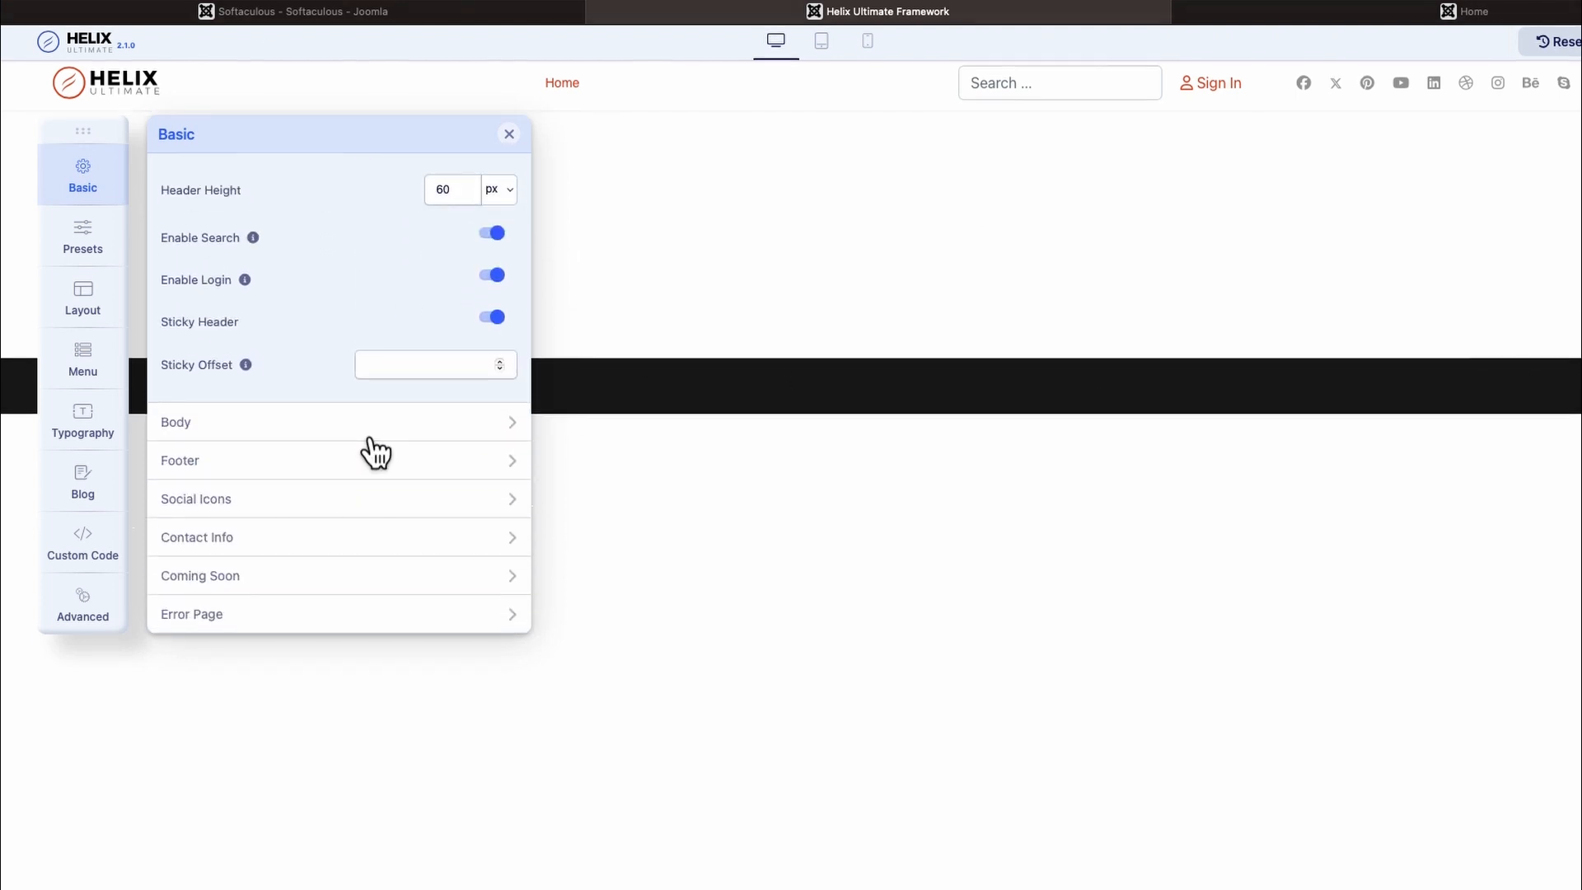
{"action": "left_click", "coordinate": [326, 431]}
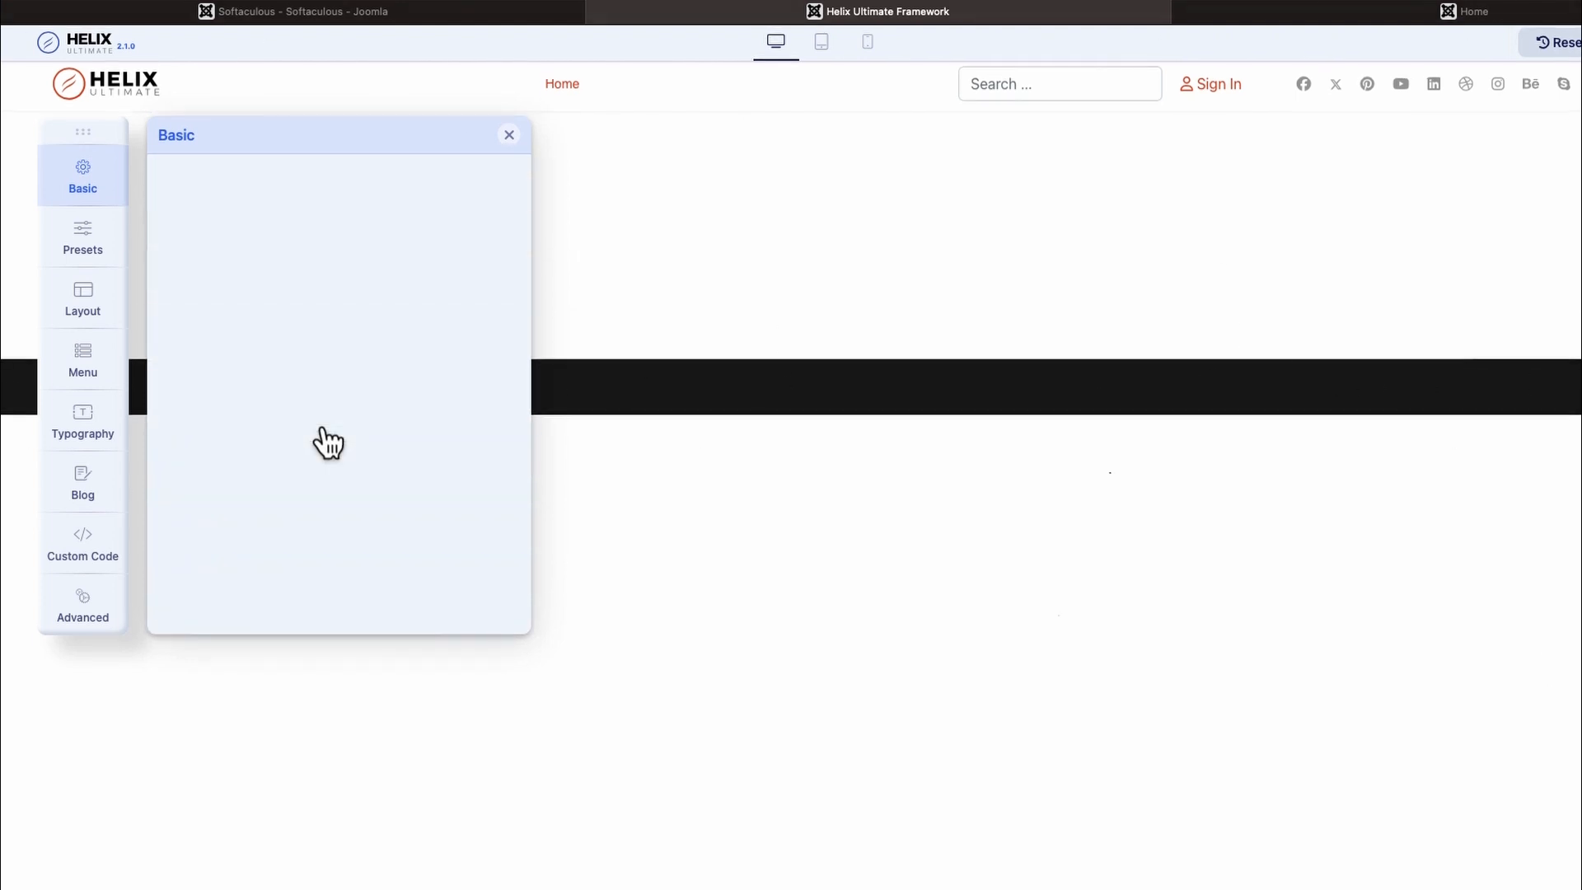
{"action": "left_click", "coordinate": [509, 135]}
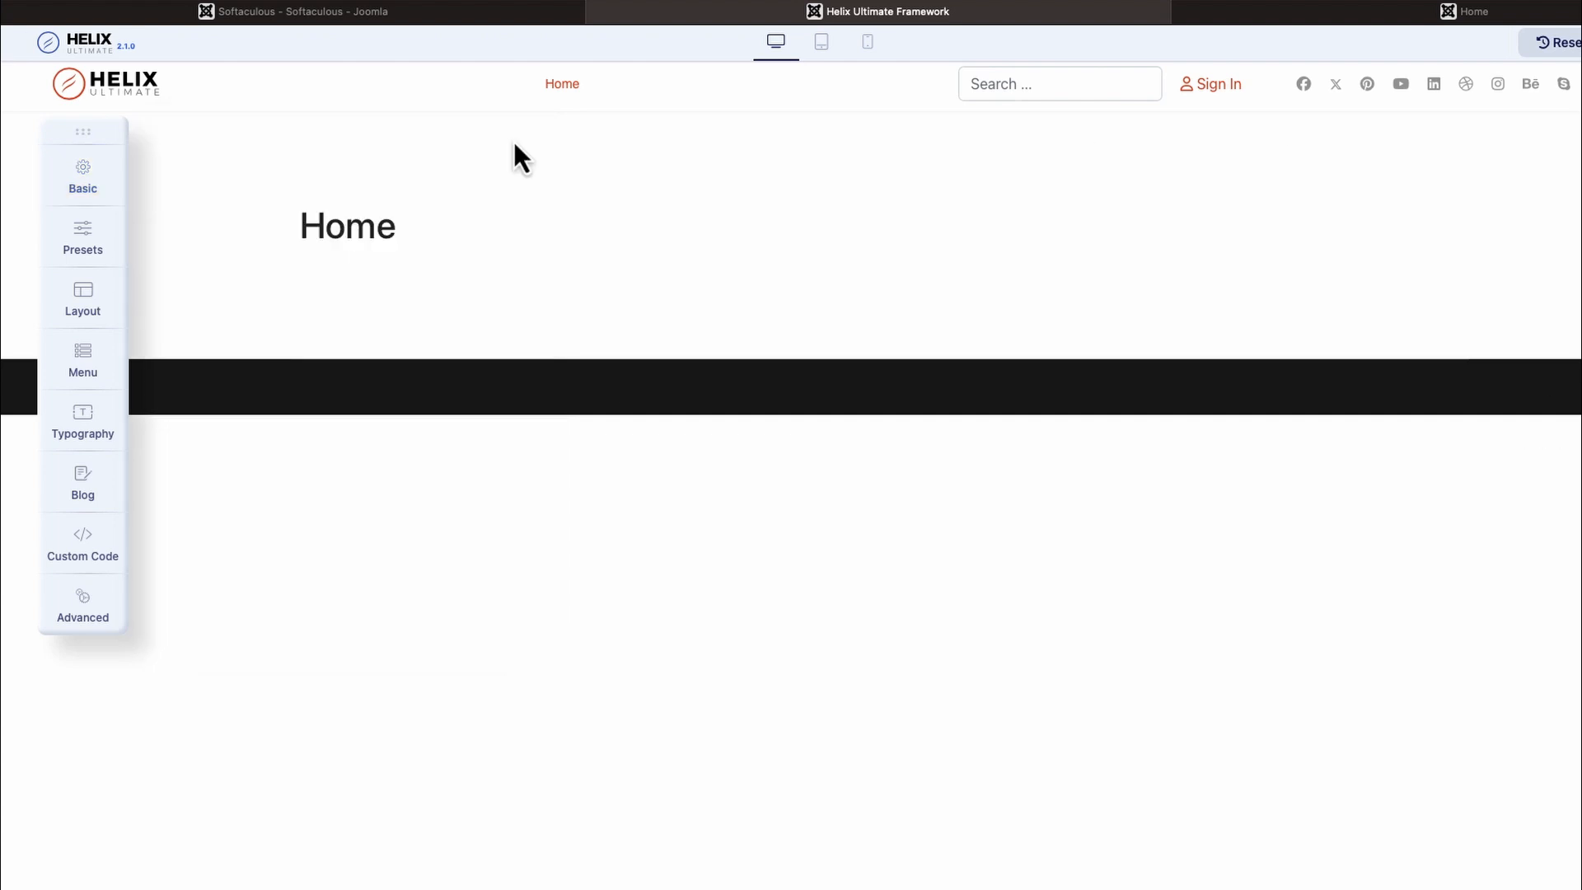
{"action": "left_click", "coordinate": [89, 248]}
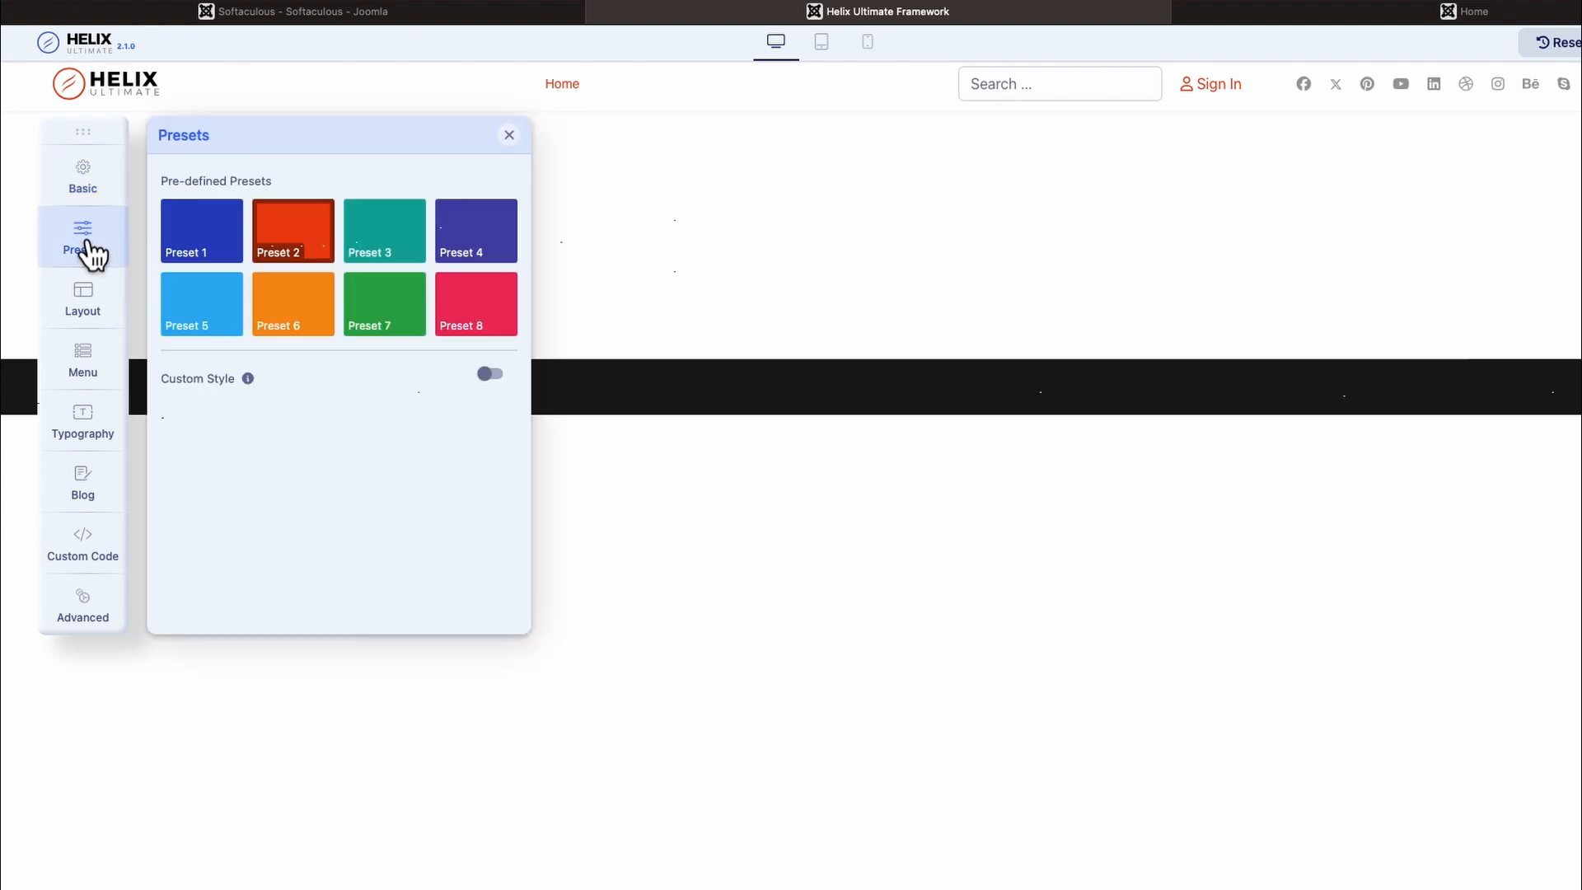
{"action": "left_click", "coordinate": [87, 321]}
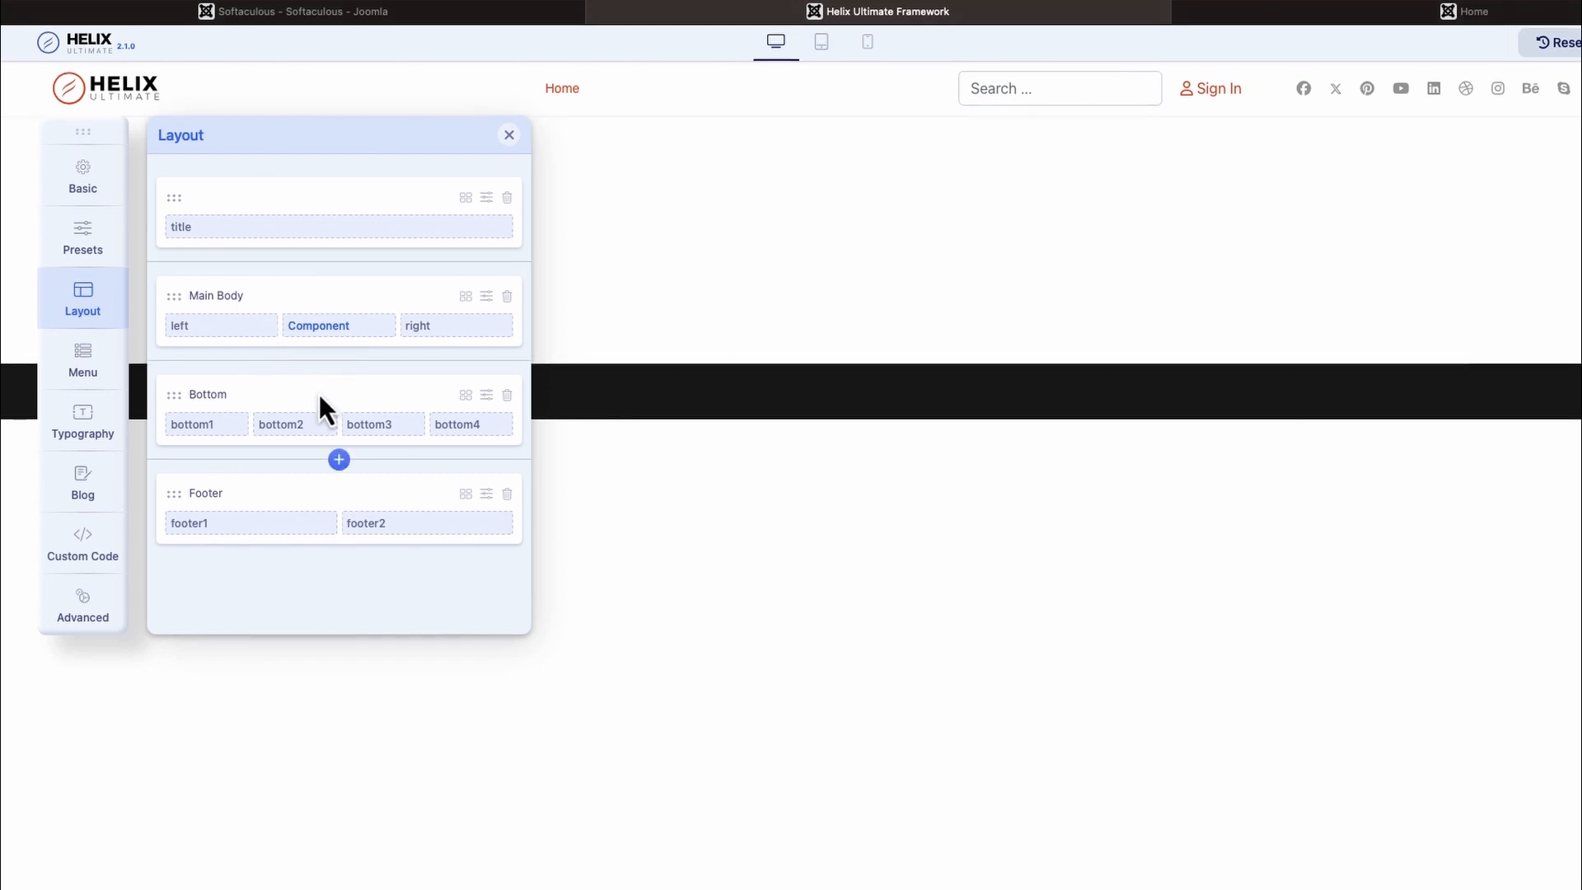
{"action": "left_click", "coordinate": [84, 367]}
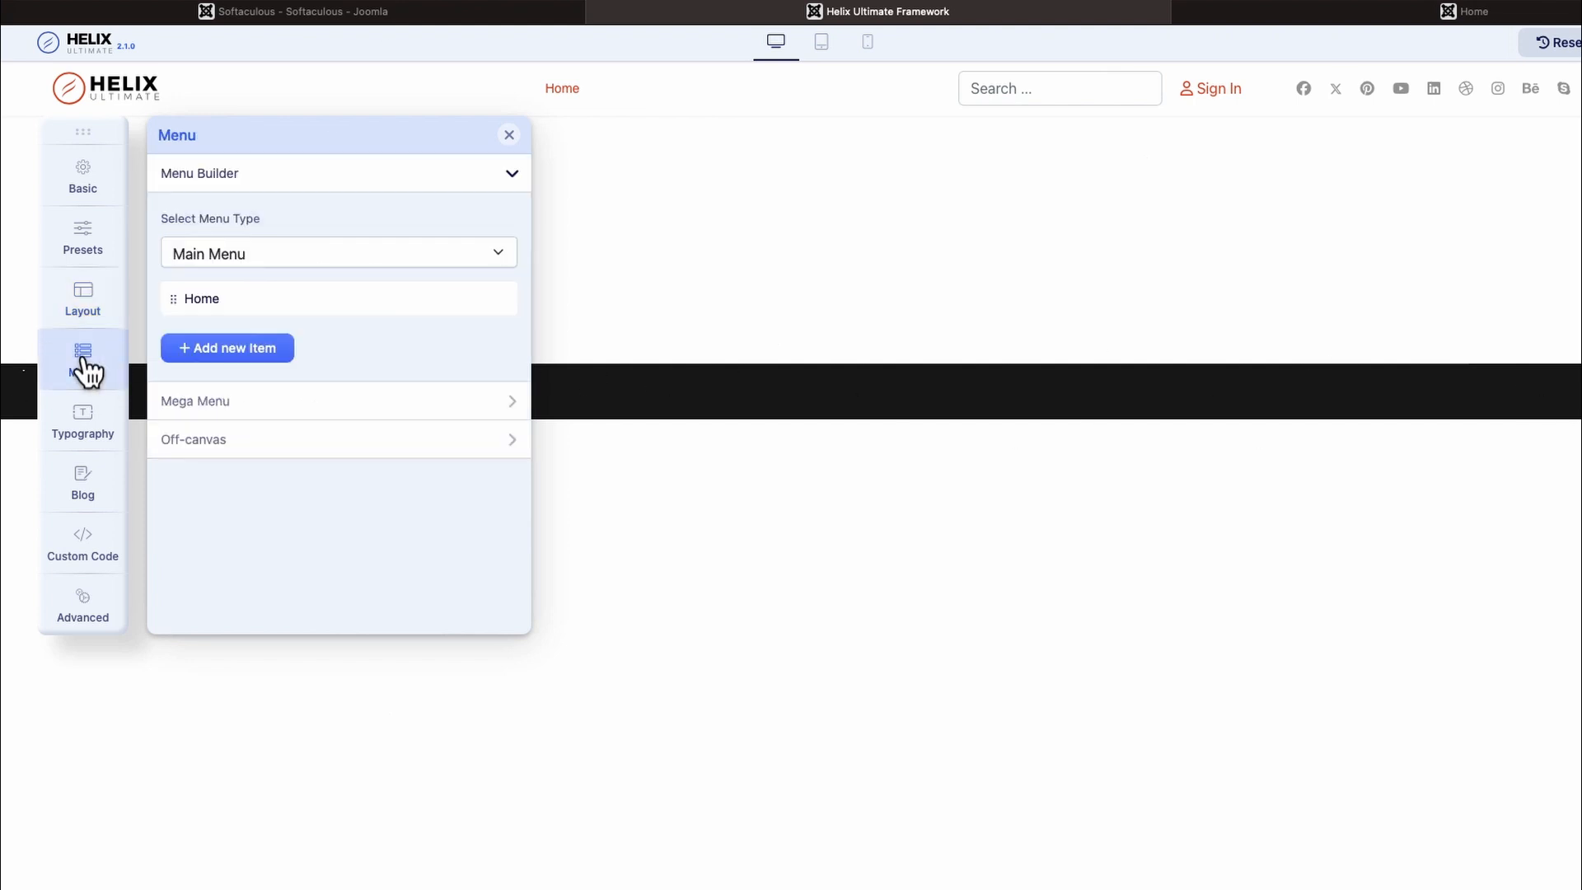
{"action": "left_click", "coordinate": [84, 437]}
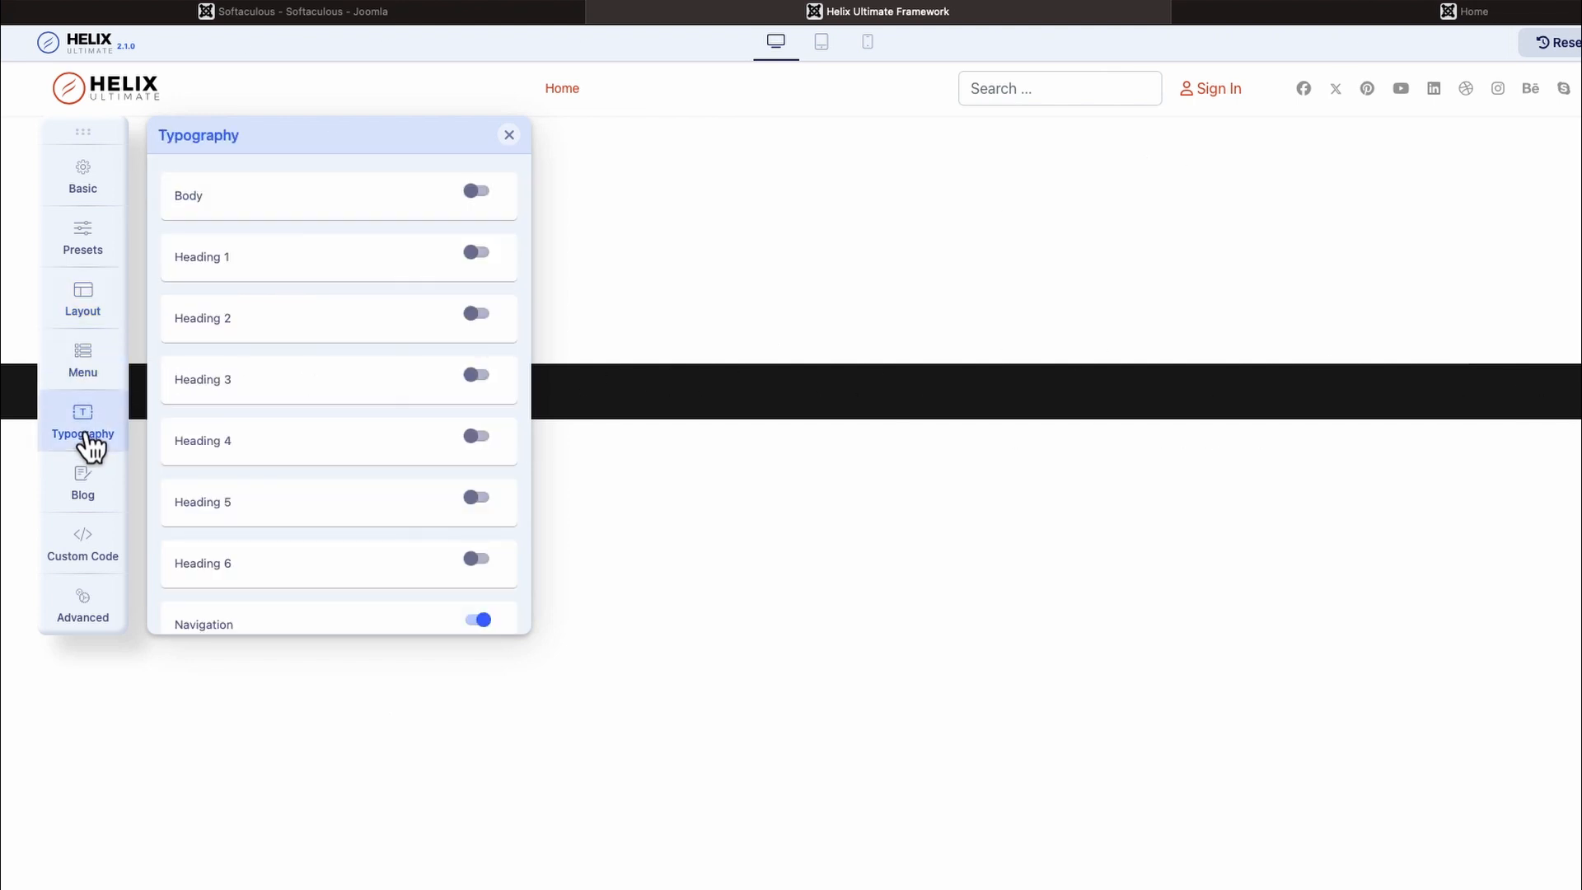
{"action": "left_click", "coordinate": [87, 485]}
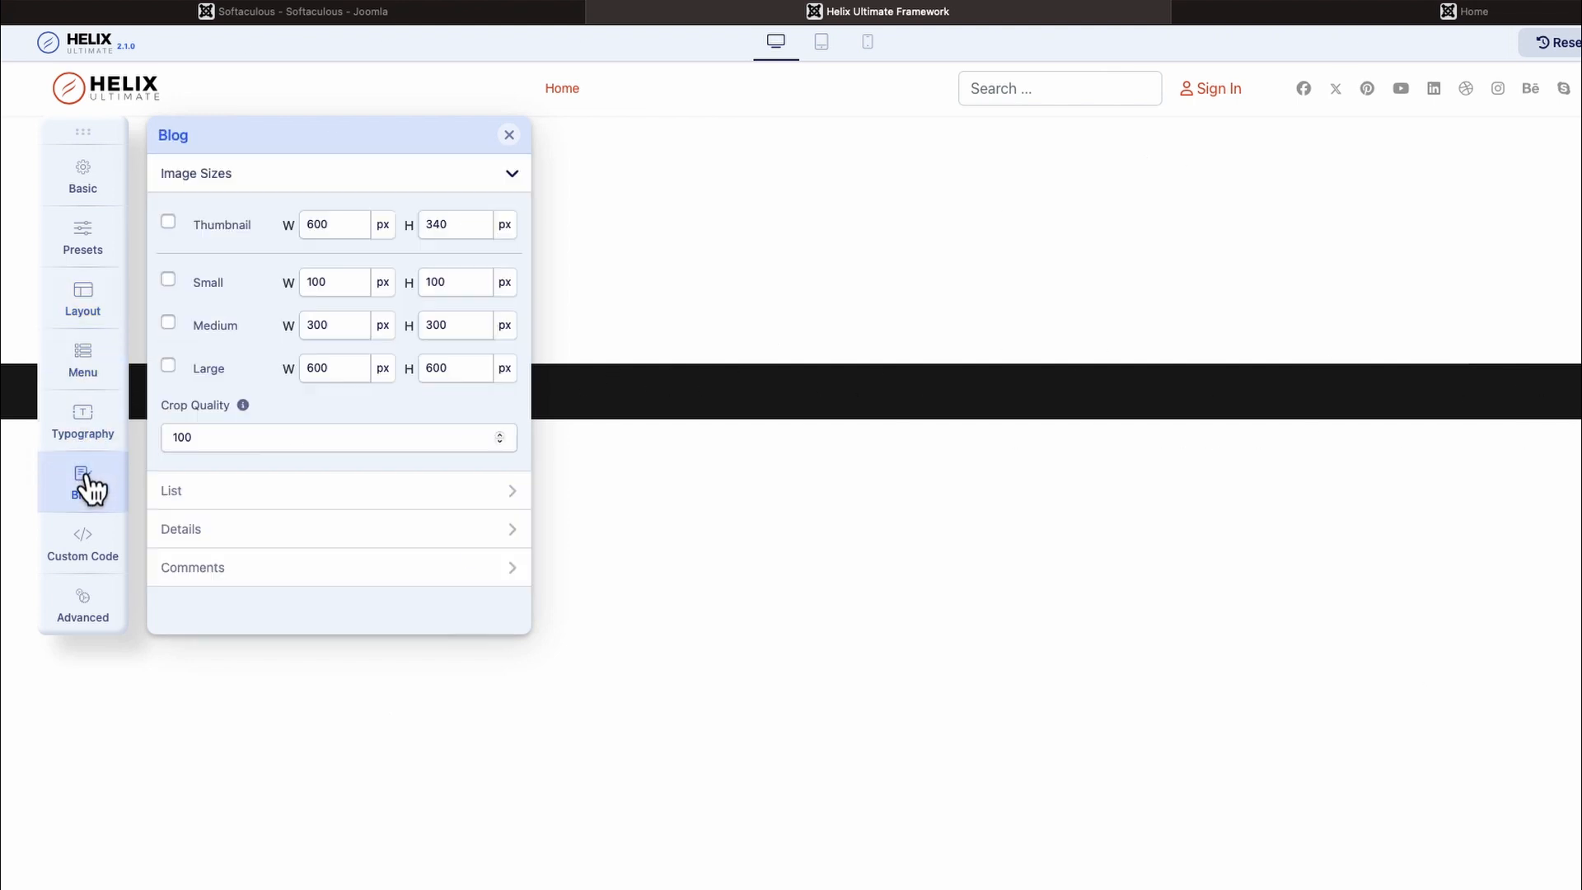
- Examine the template's custom code fields for the head, body, CSS and JavaScript, and close them
{"action": "left_click", "coordinate": [87, 548]}
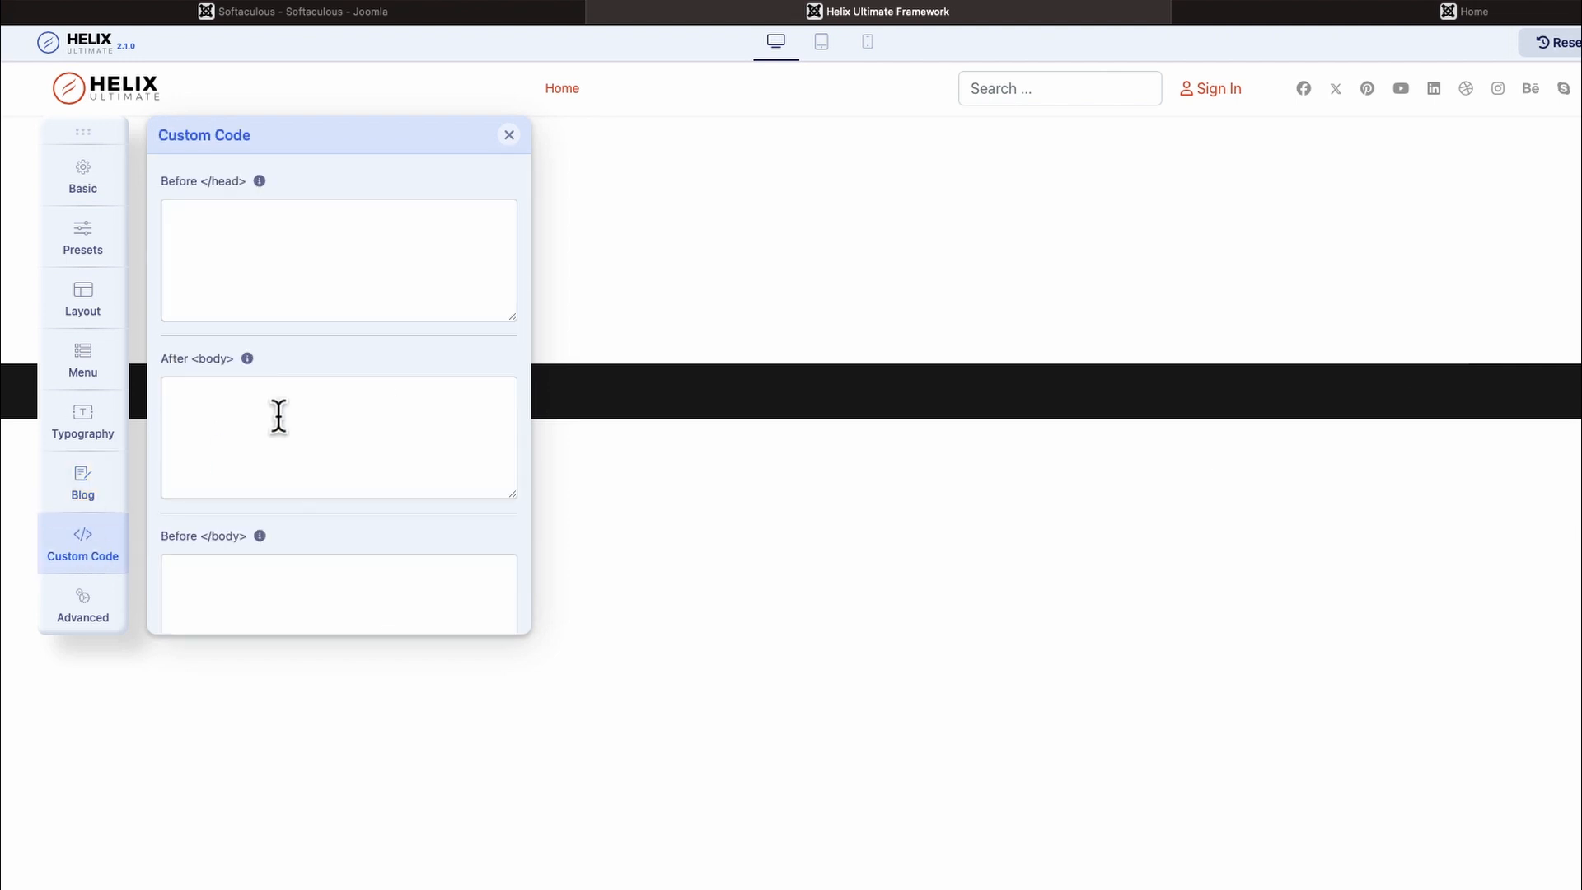
{"action": "scroll", "coordinate": [431, 424], "scroll_direction": "down", "scroll_amount": 5}
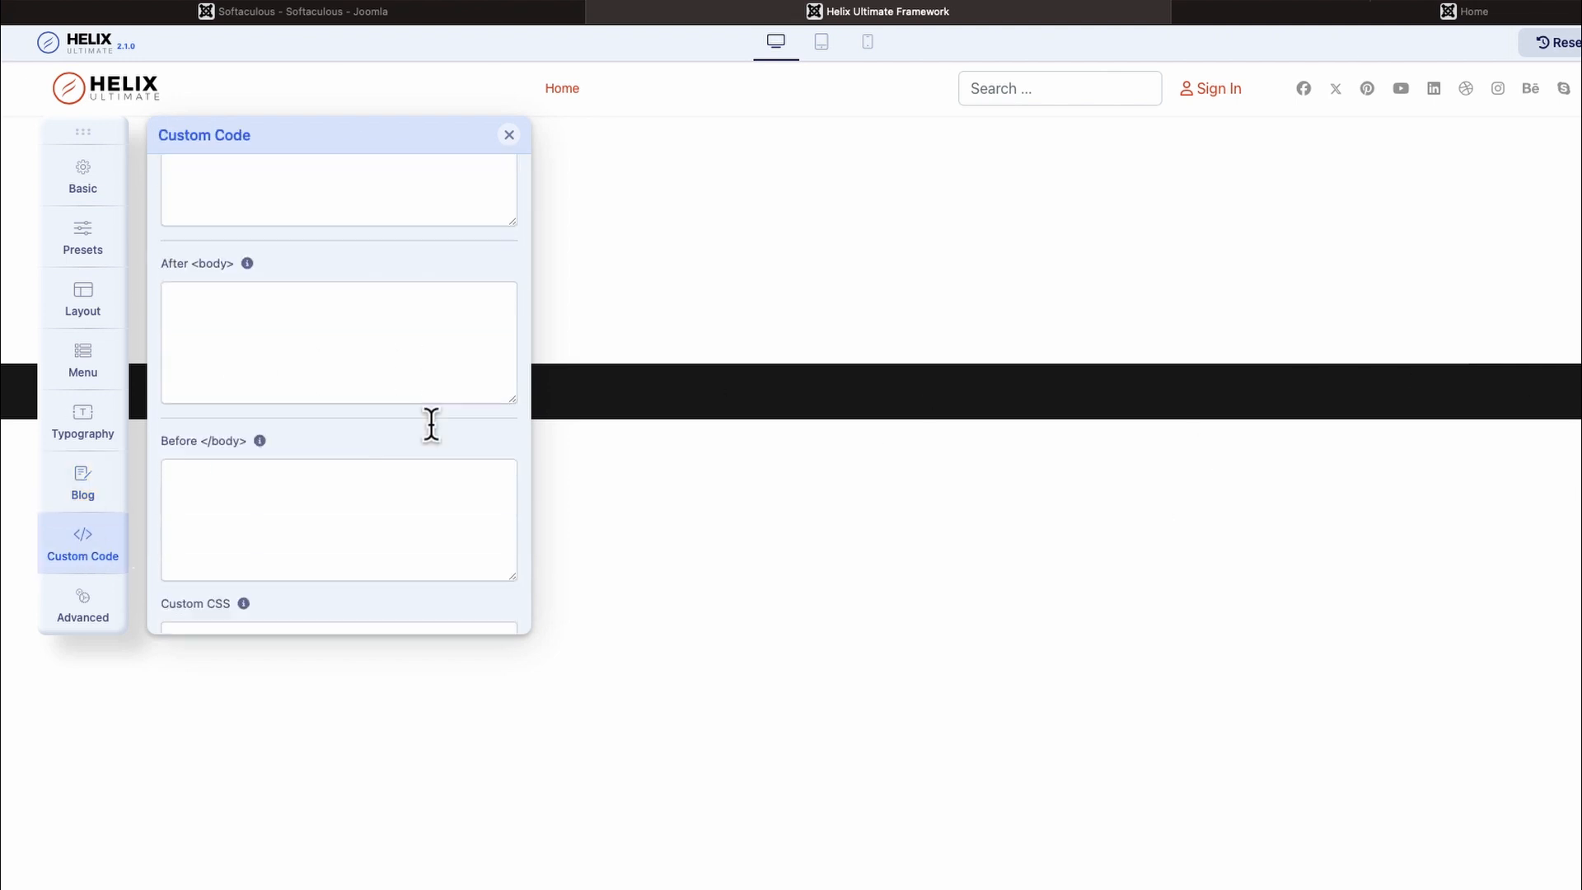
{"action": "scroll", "coordinate": [431, 424], "scroll_direction": "up", "scroll_amount": 5}
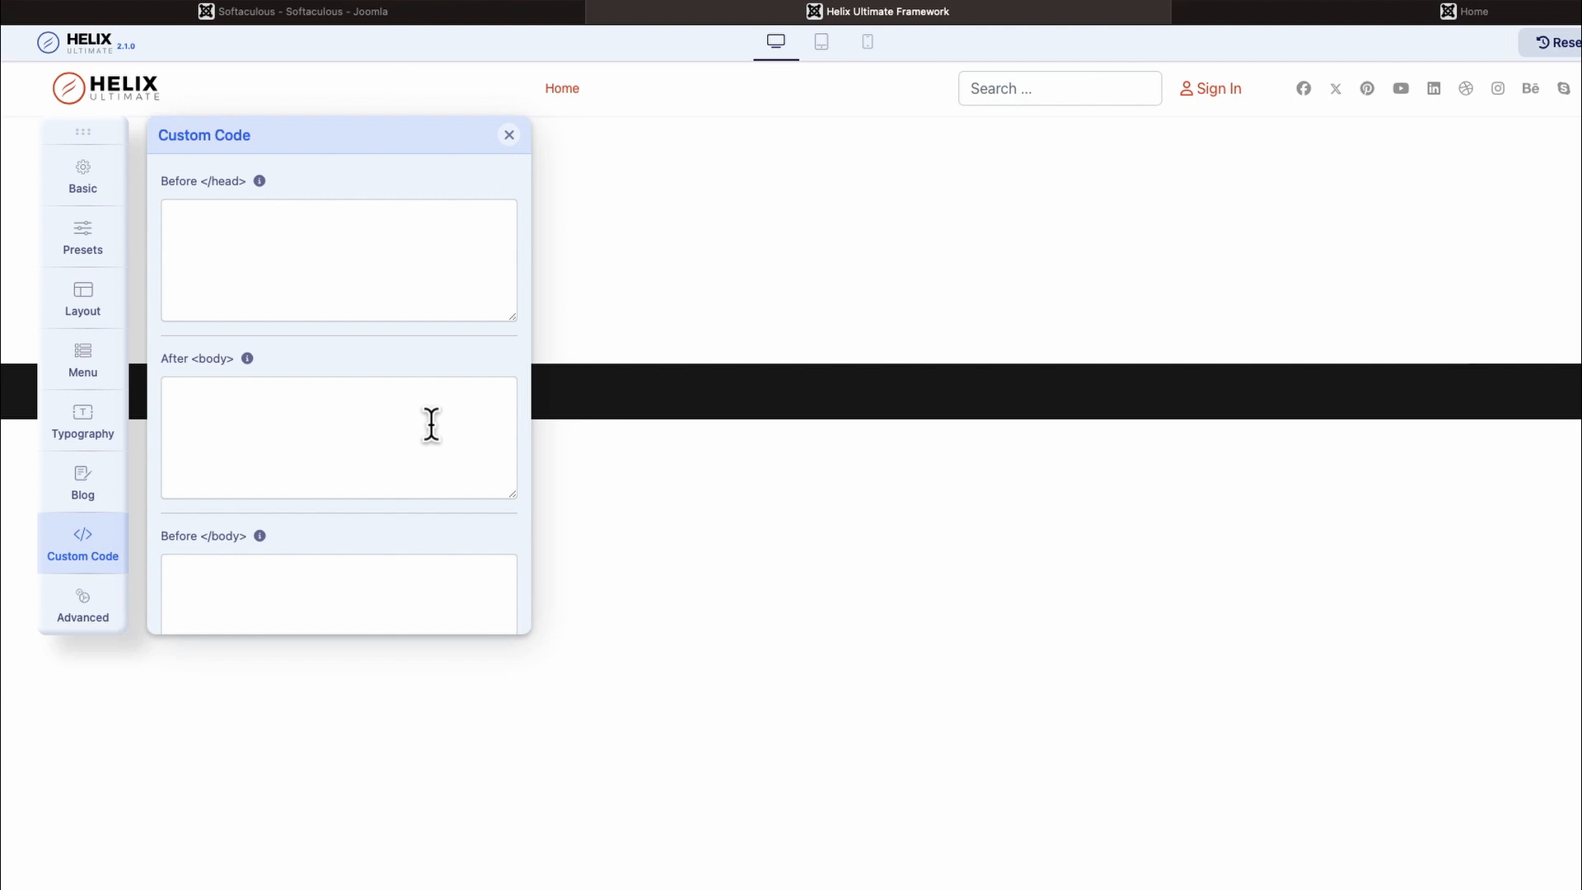
{"action": "scroll", "coordinate": [431, 424], "scroll_direction": "down", "scroll_amount": 3}
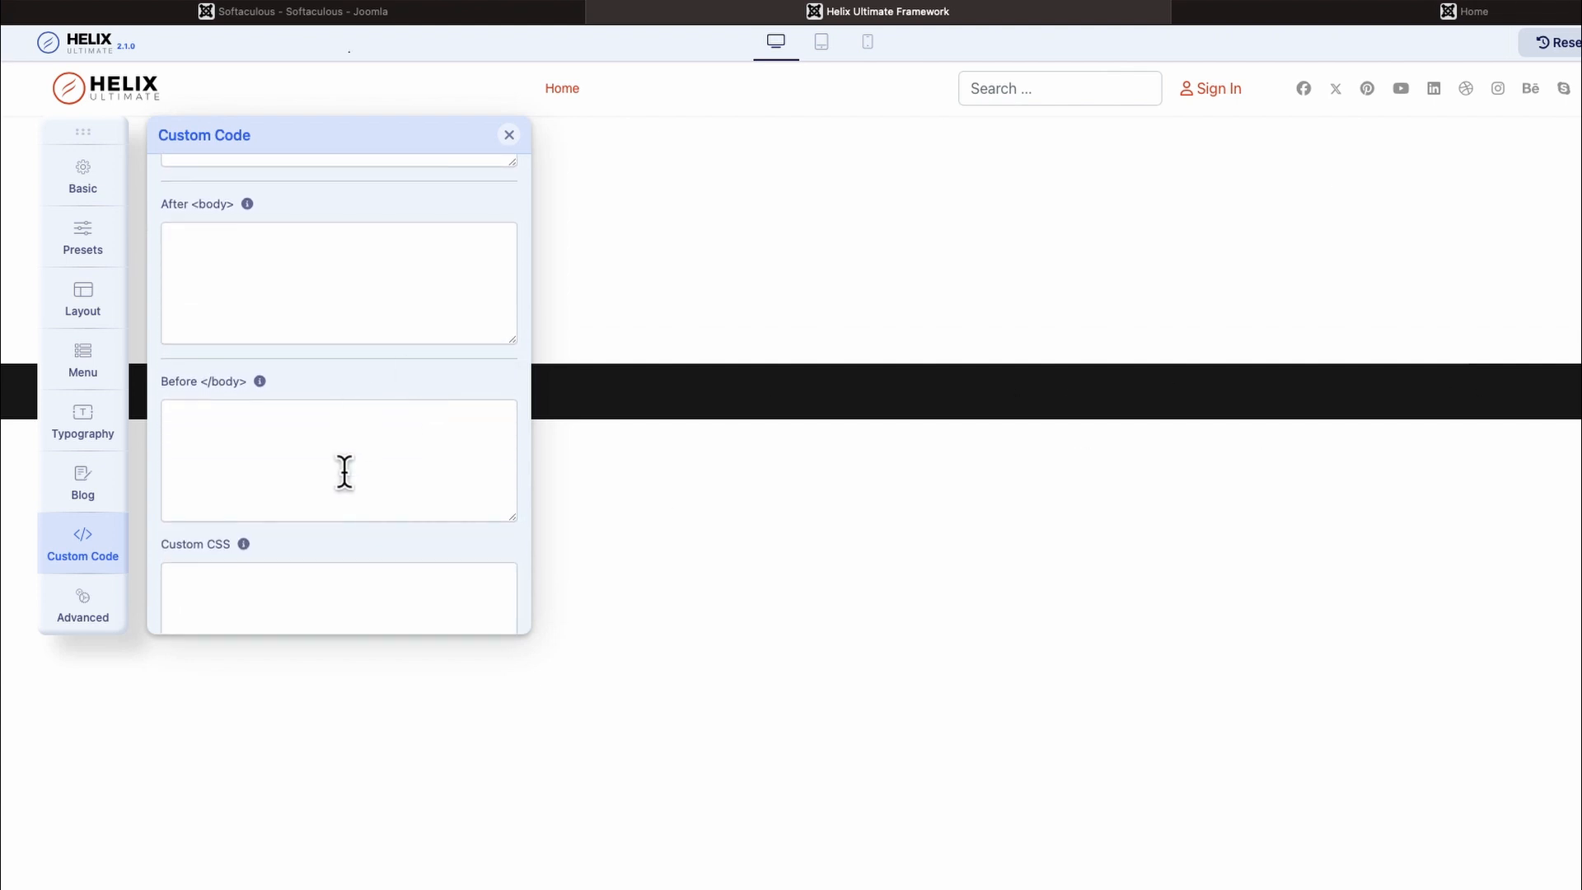
{"action": "scroll", "coordinate": [343, 471], "scroll_direction": "up", "scroll_amount": 2}
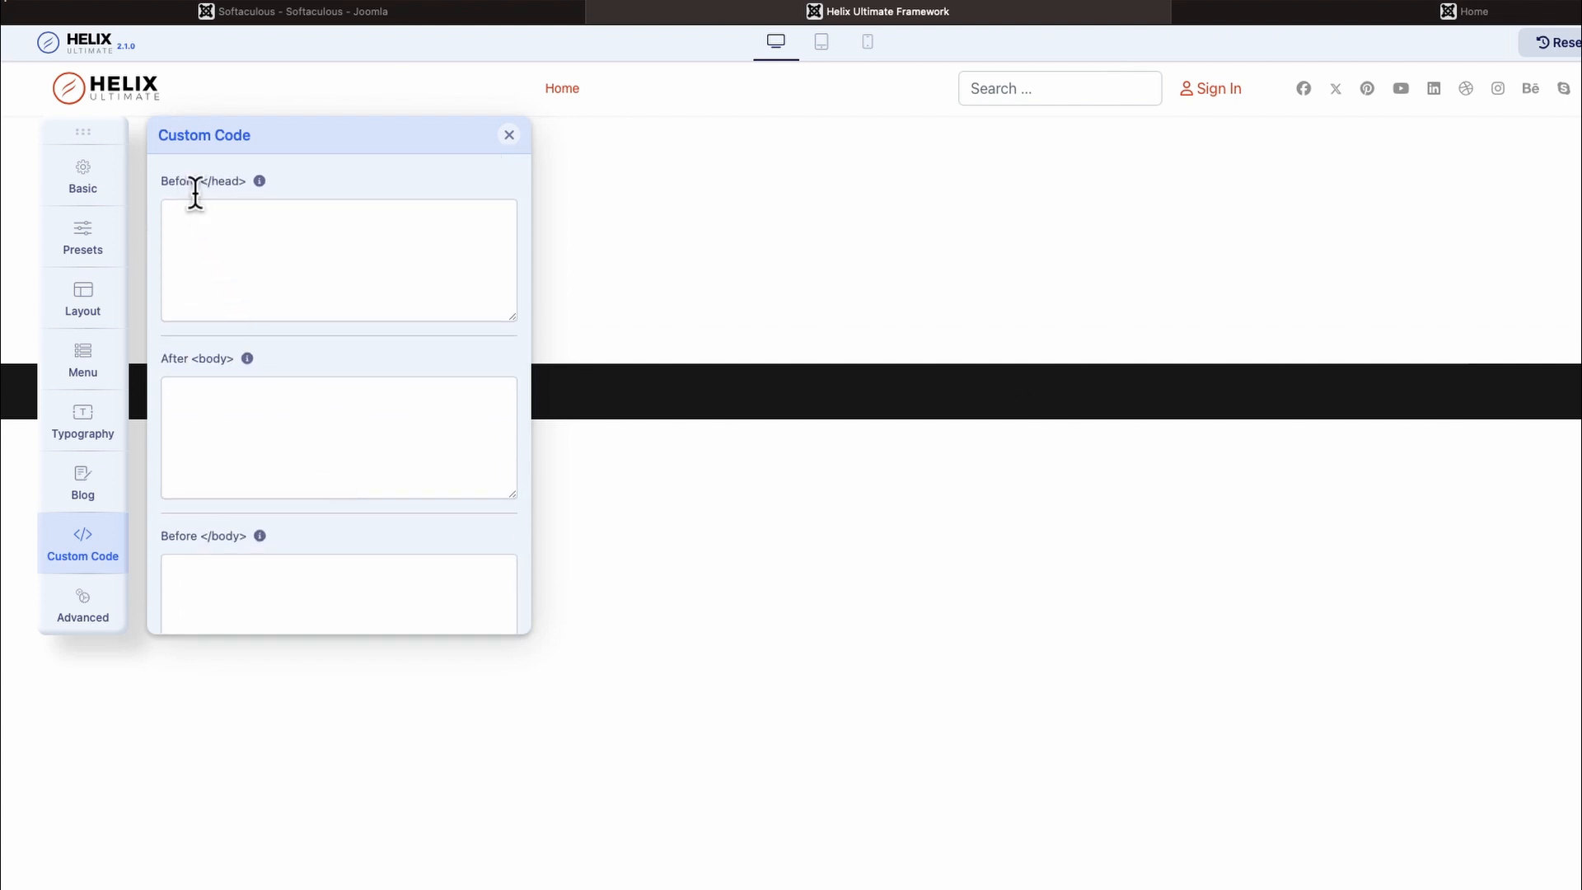
{"action": "scroll", "coordinate": [303, 457], "scroll_direction": "down", "scroll_amount": 4}
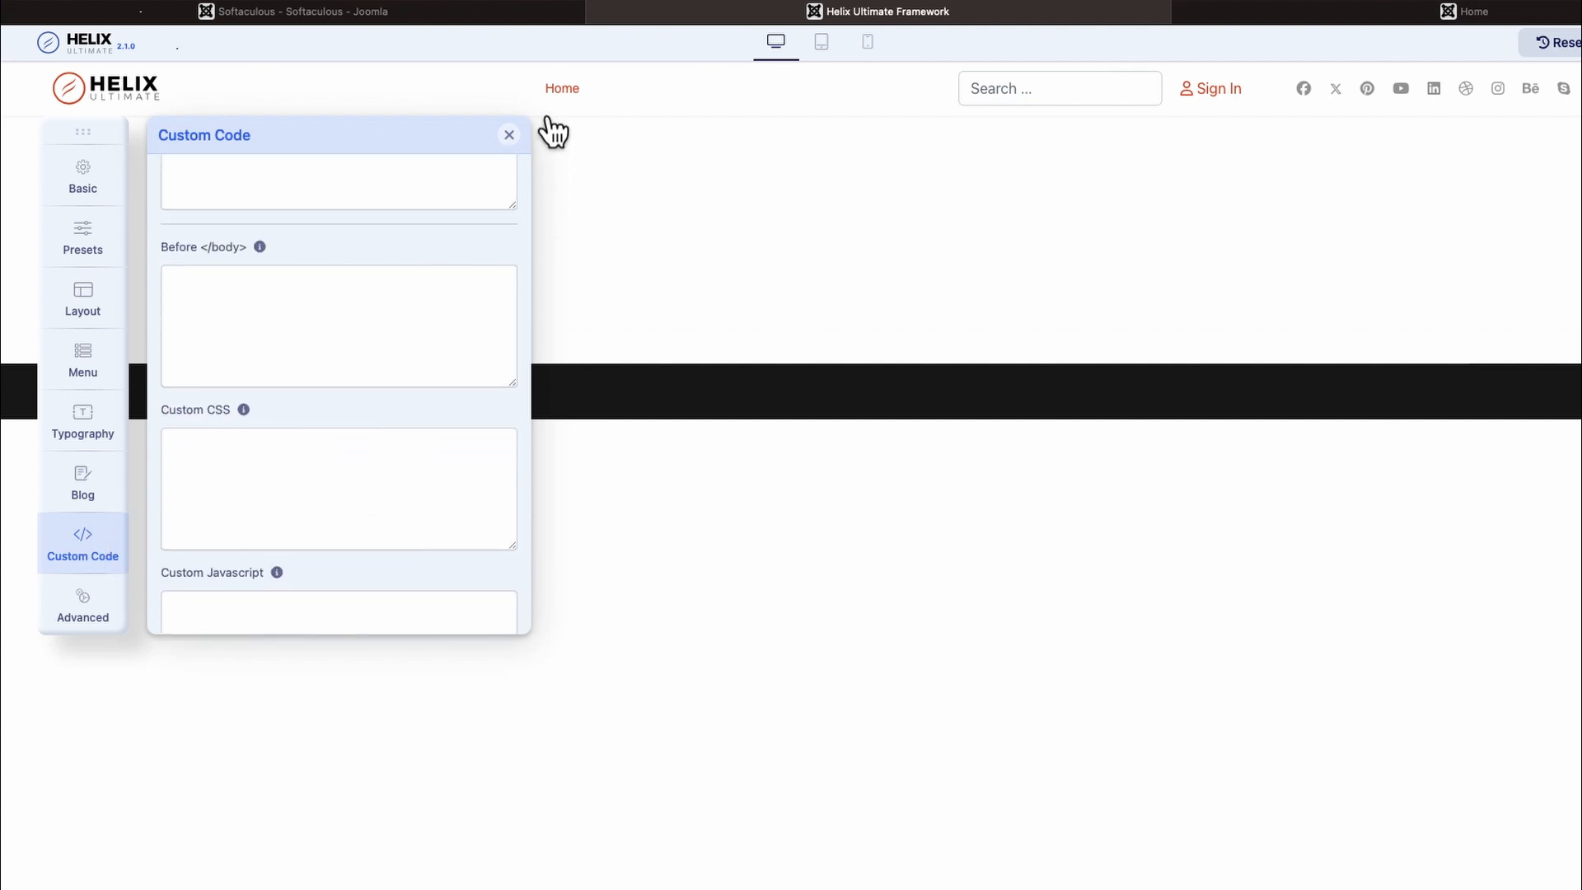
{"action": "left_click", "coordinate": [509, 135]}
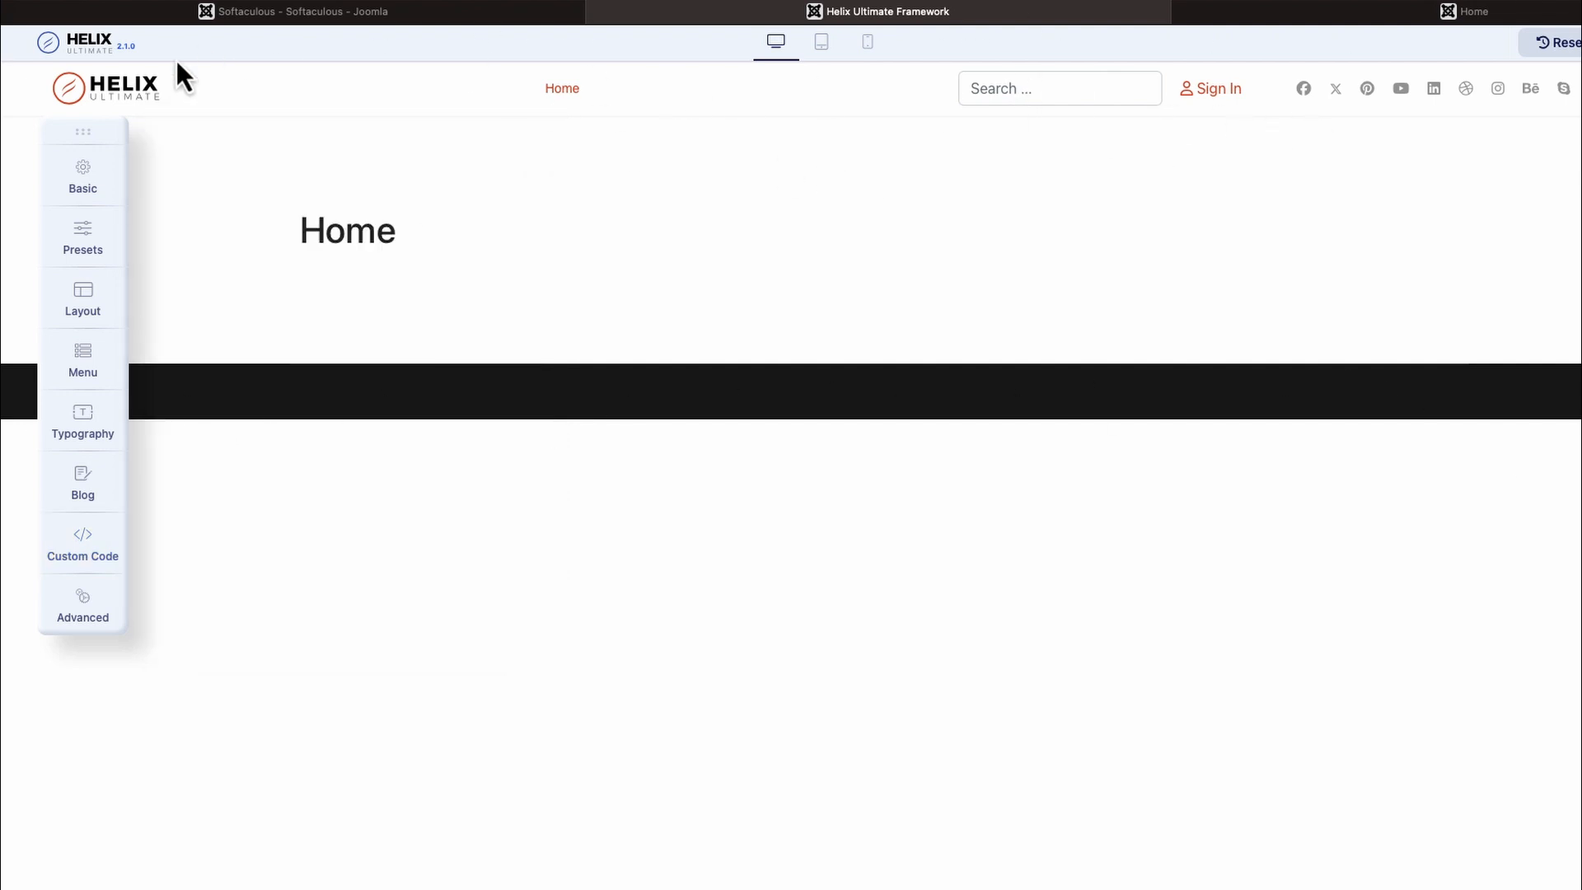
- Set the template's predefined header to Minimal Layout in the basic settings
{"action": "left_click", "coordinate": [89, 177]}
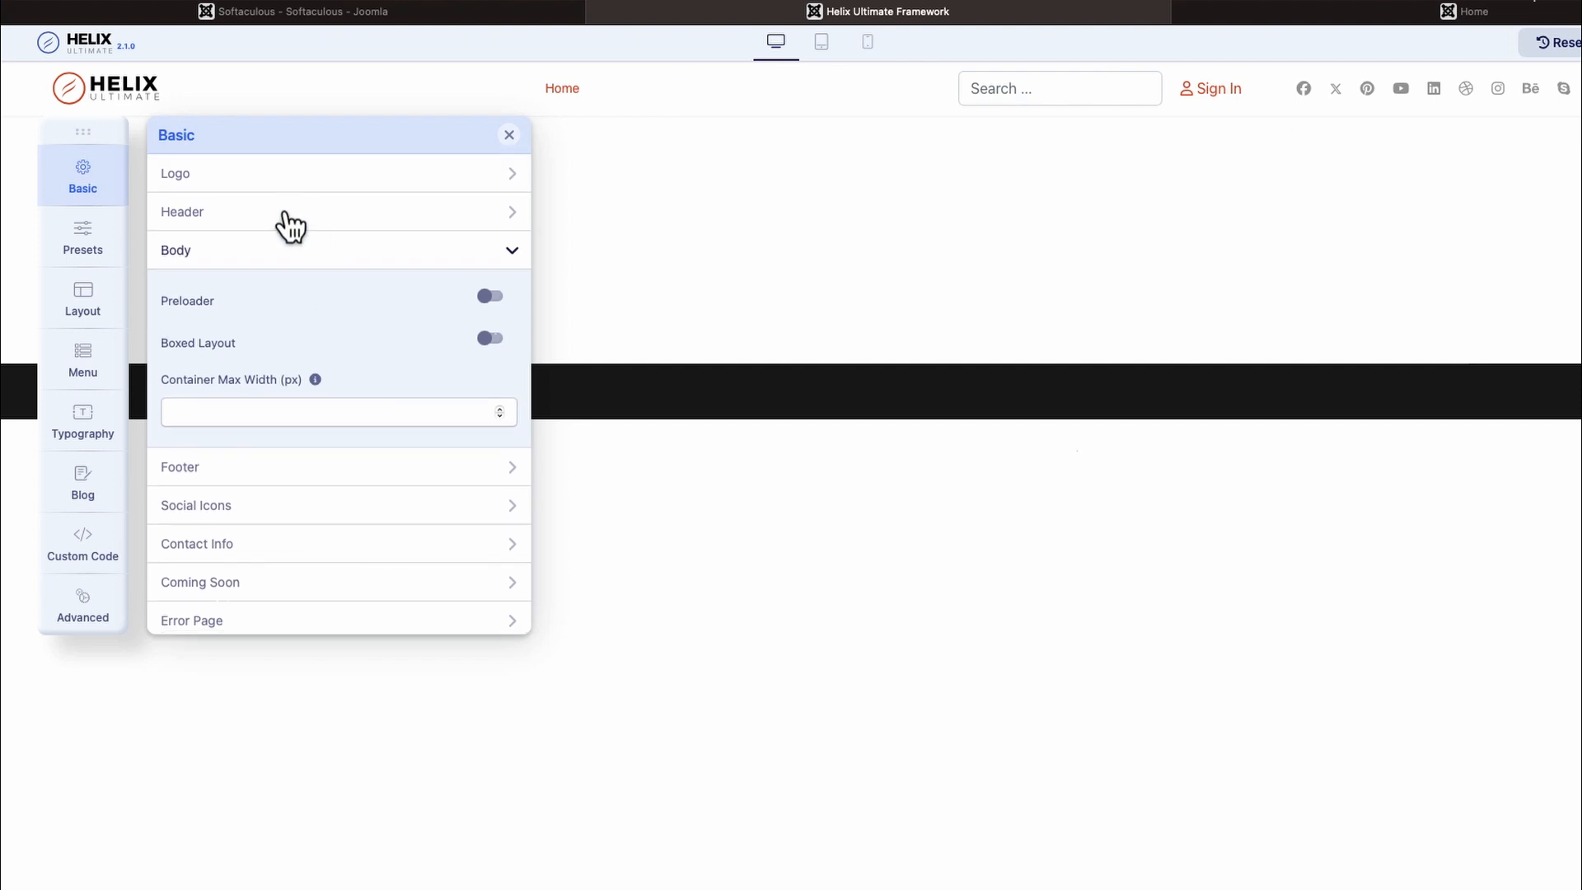
{"action": "left_click", "coordinate": [290, 216]}
{"action": "left_click", "coordinate": [233, 367]}
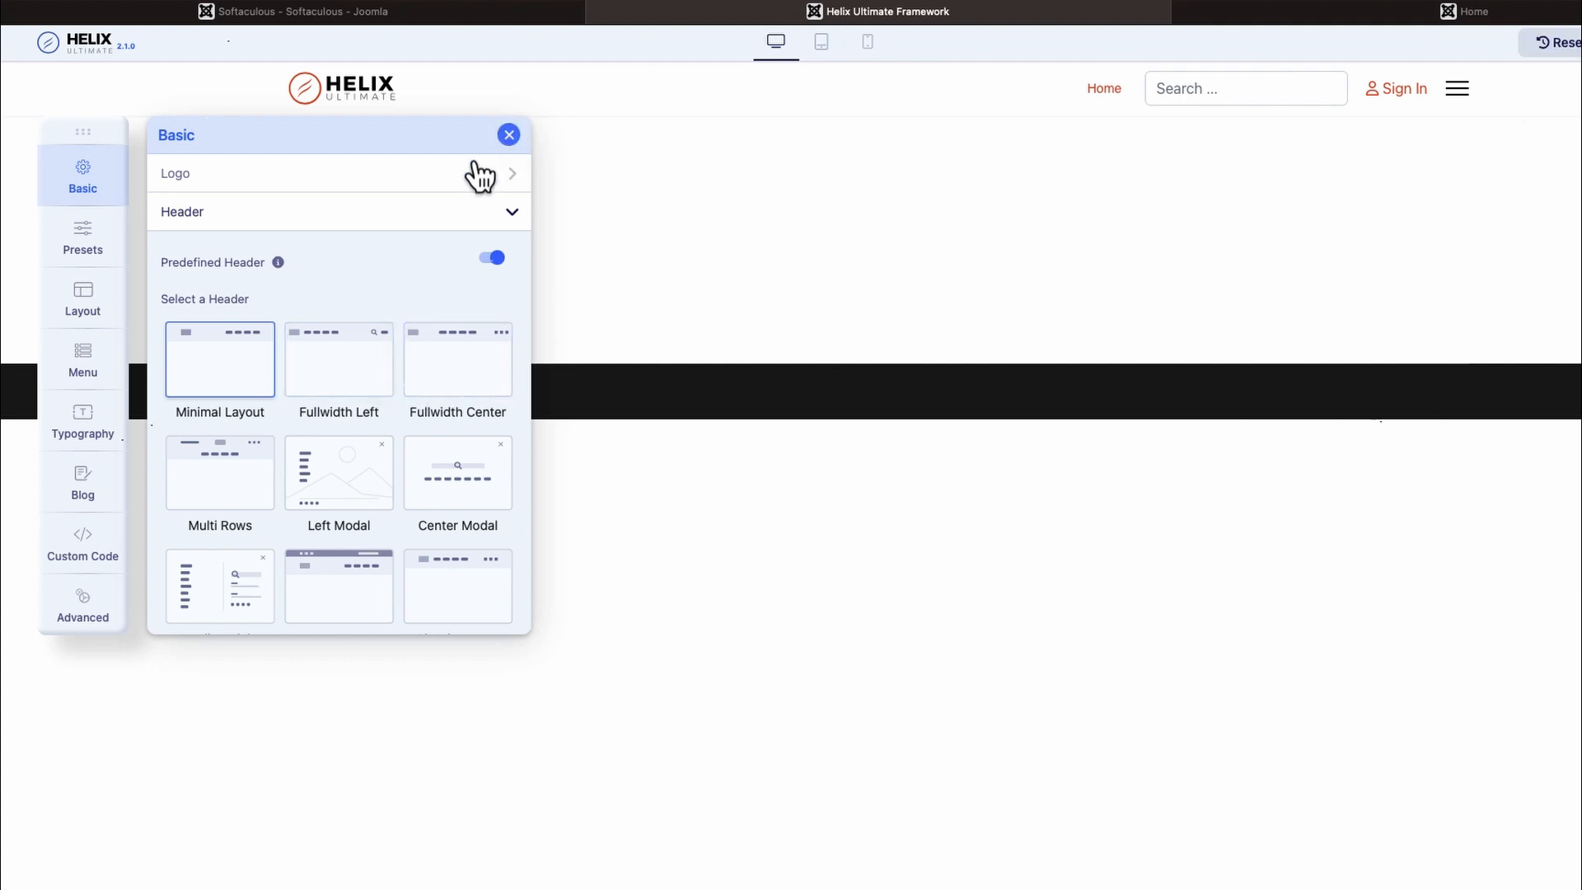
- View the logo settings, and save and close the Helix Ultimate template options
{"action": "left_click", "coordinate": [451, 185]}
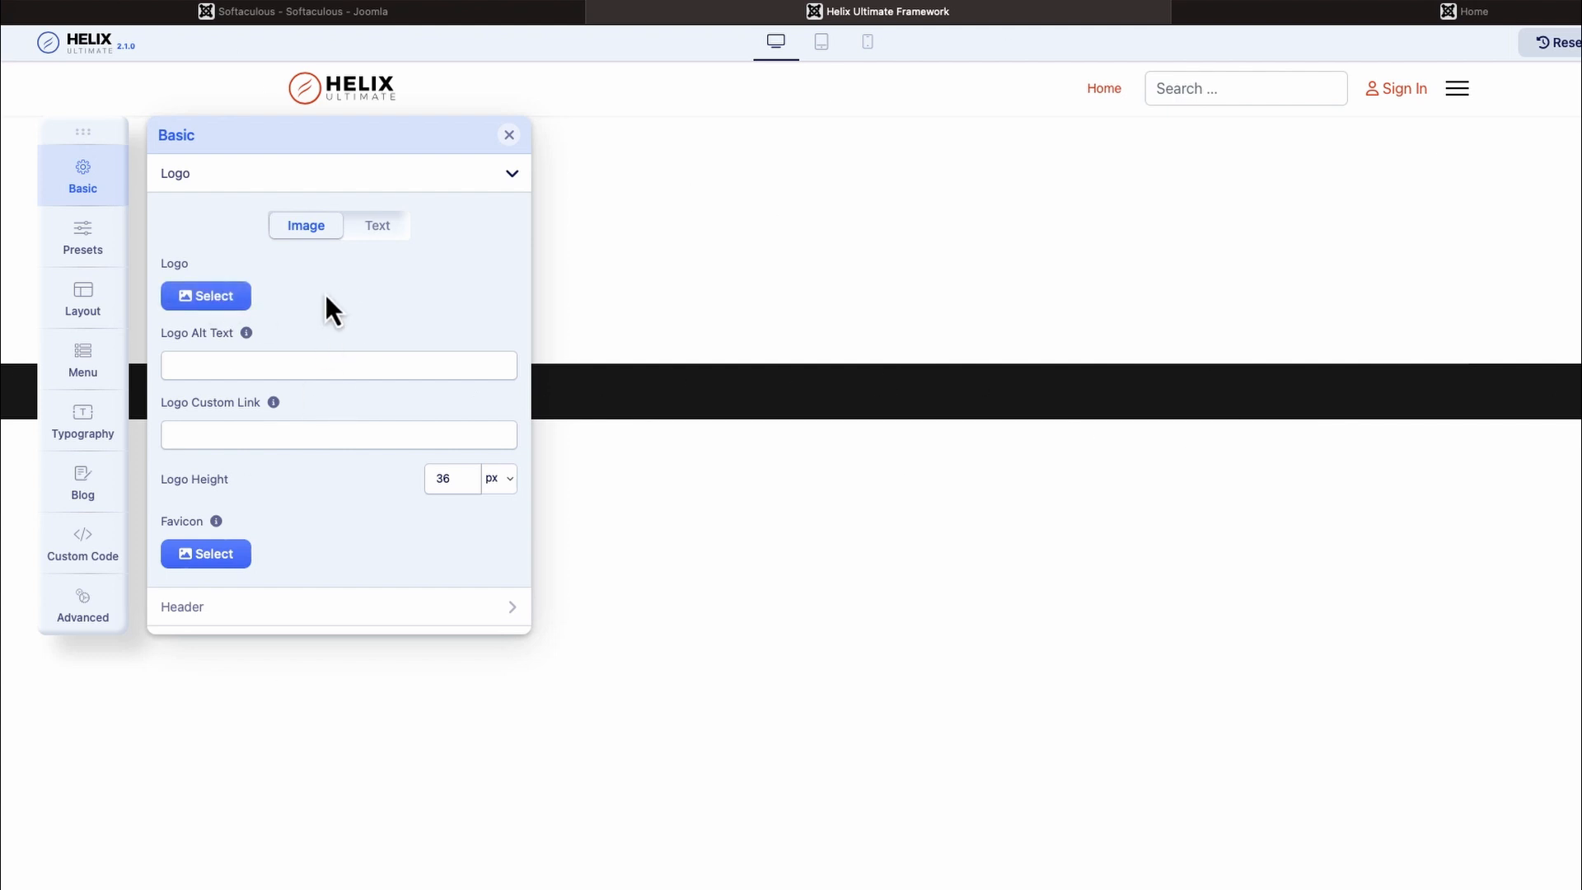
{"action": "left_click", "coordinate": [508, 135]}
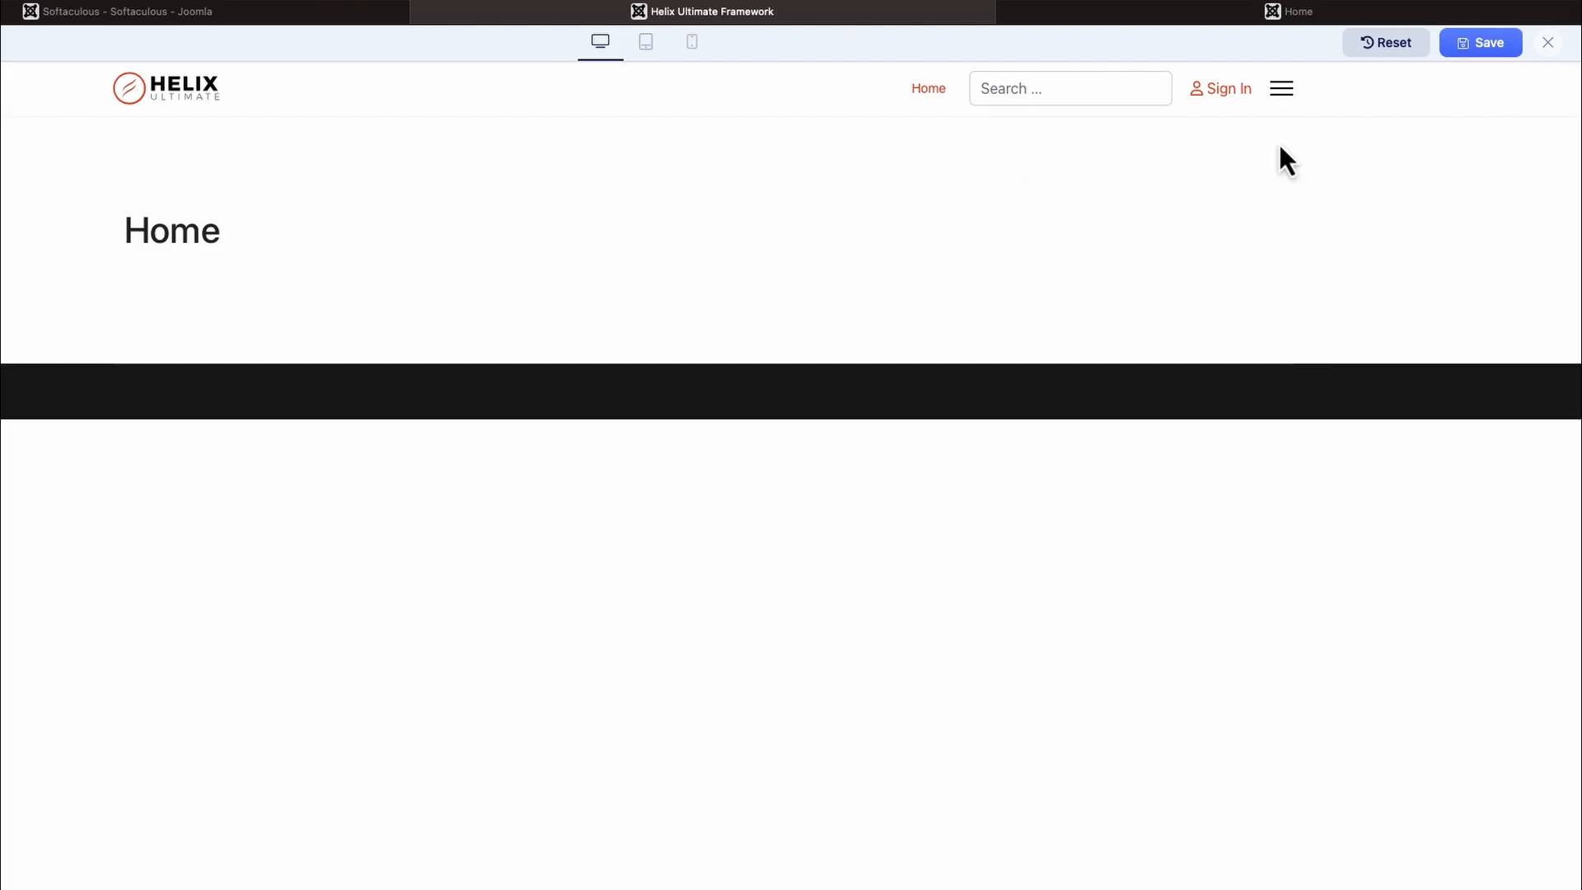
{"action": "left_click", "coordinate": [1481, 56]}
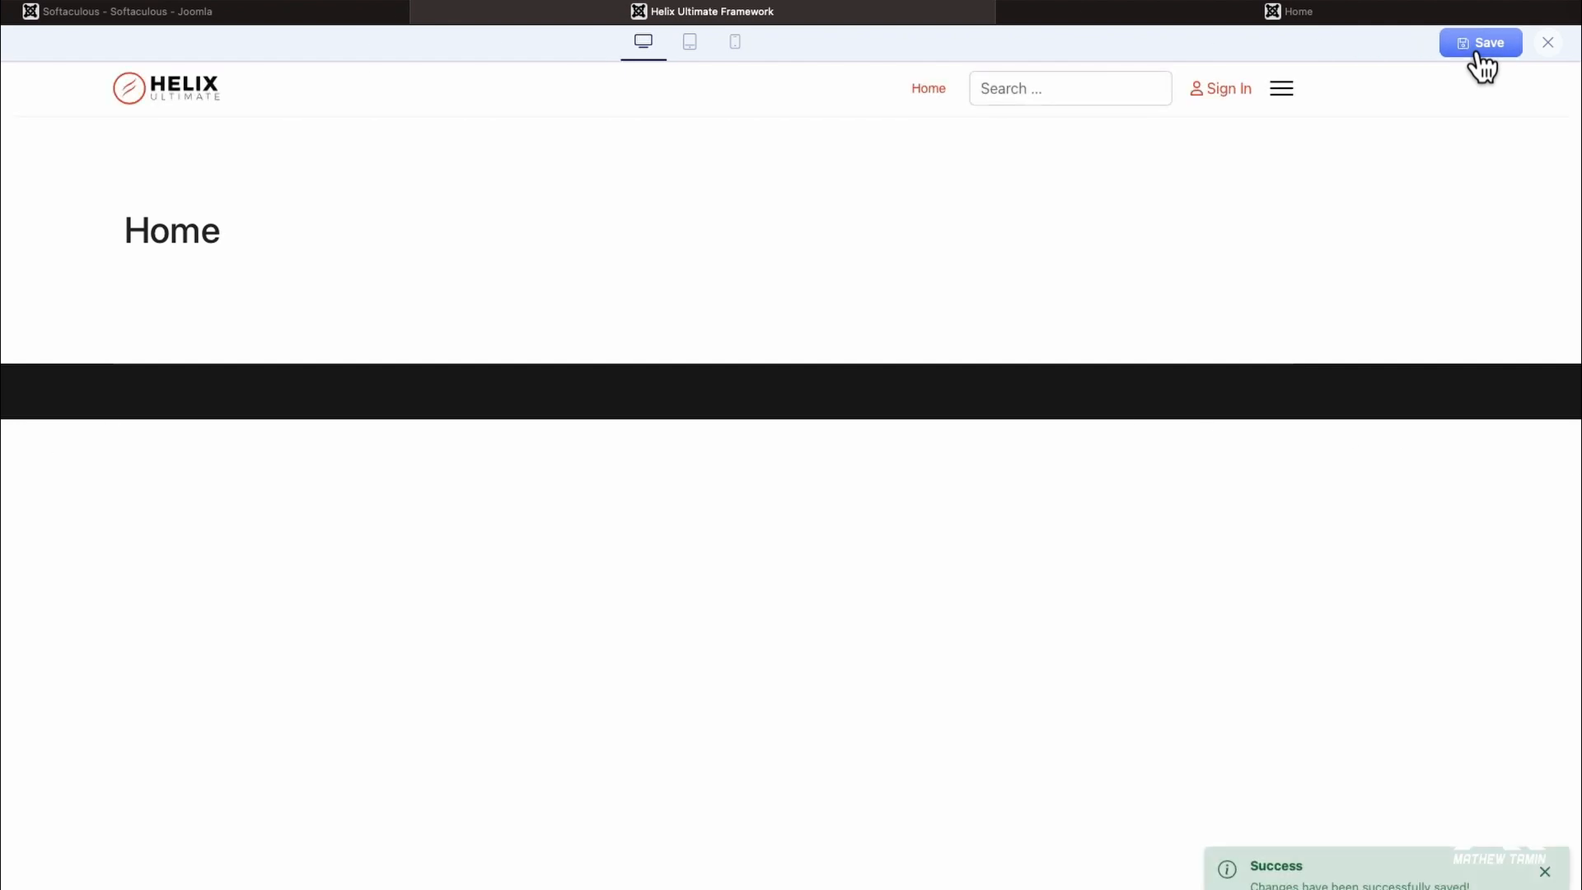
{"action": "left_click", "coordinate": [1548, 43]}
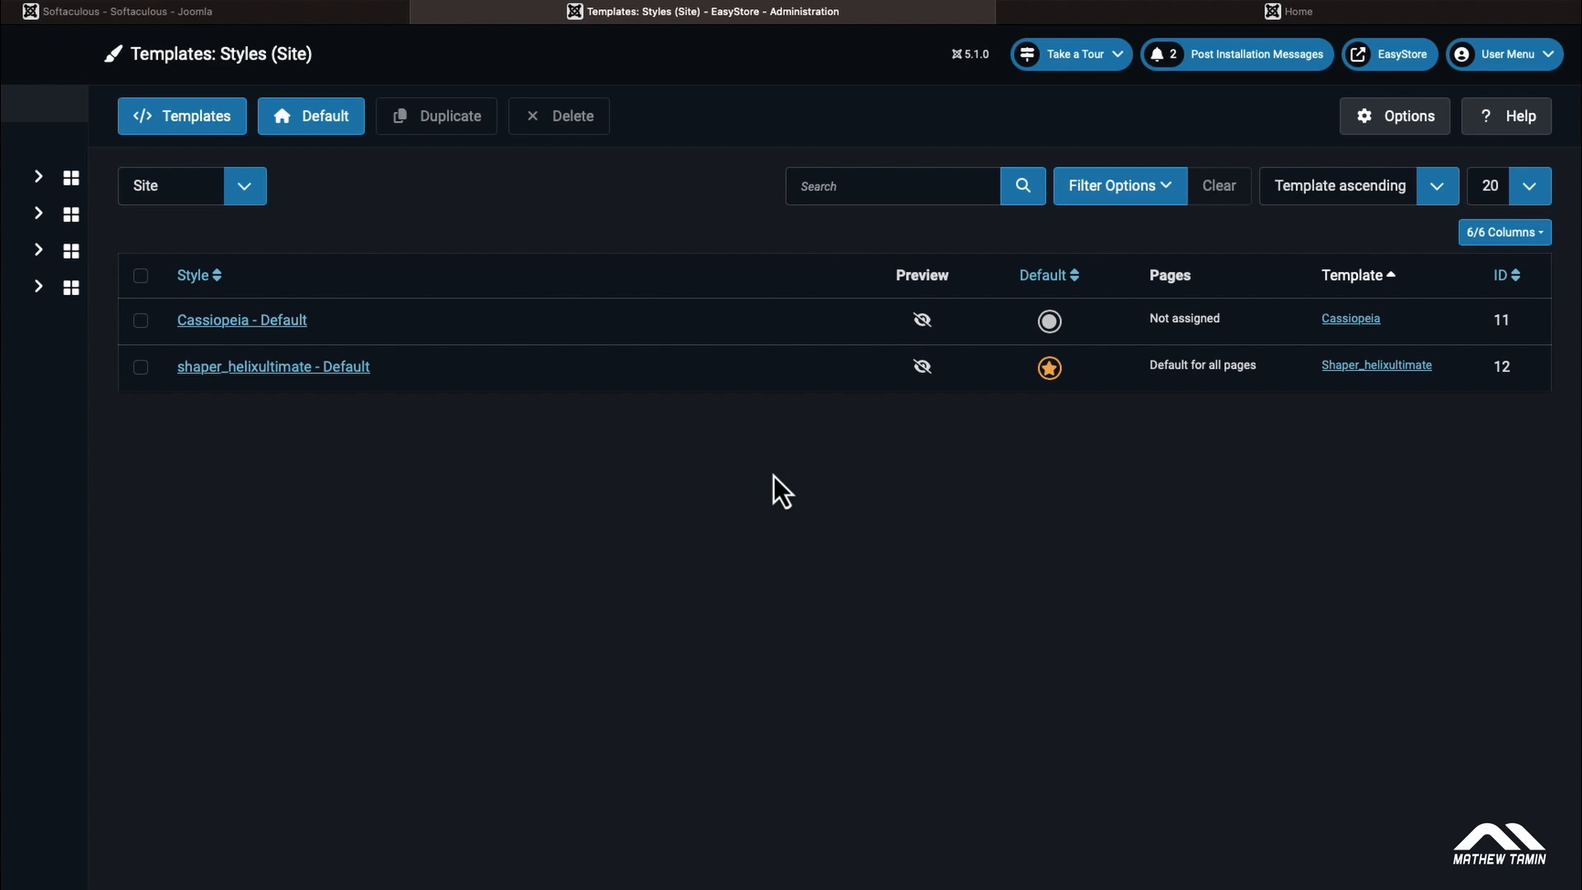